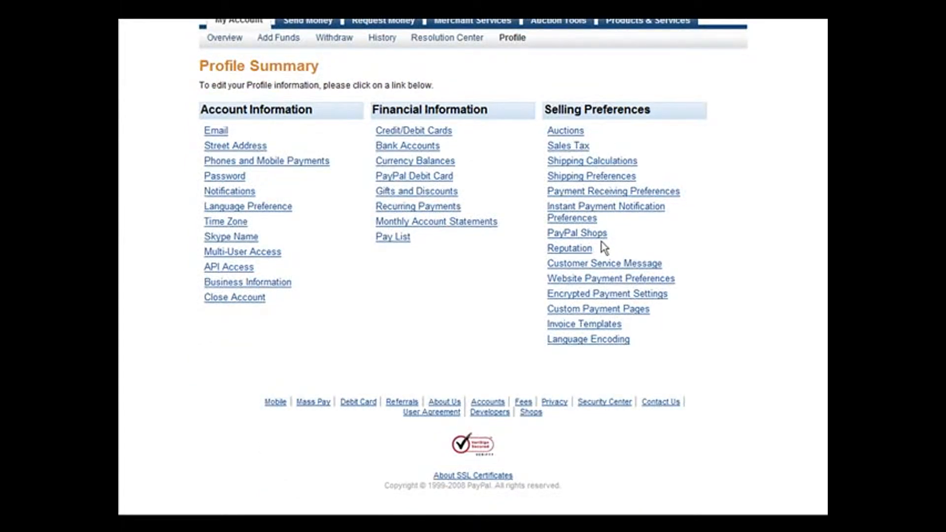
# - Go to the custom payment page styles and open the PayPalbanner style for editing
pyautogui.scroll(3, 733, 250)
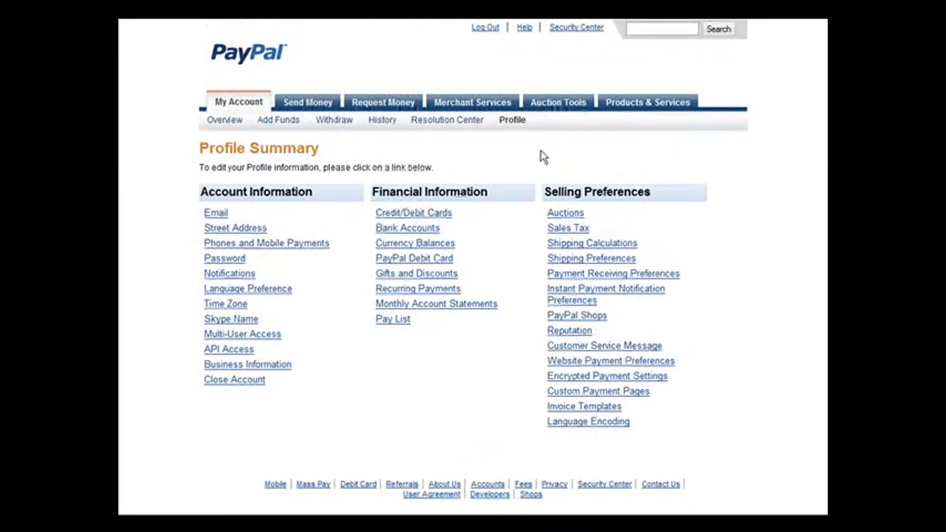
pyautogui.scroll(-3, 709, 304)
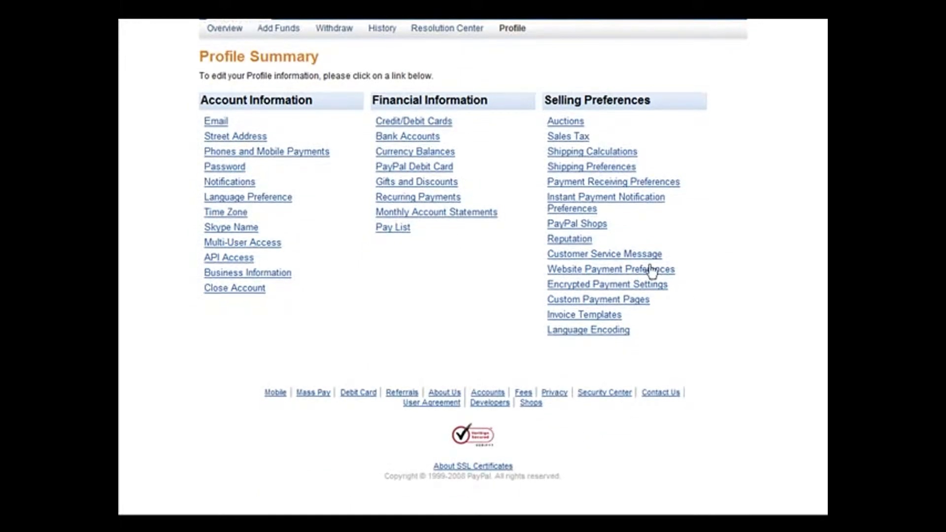
pyautogui.click(634, 304)
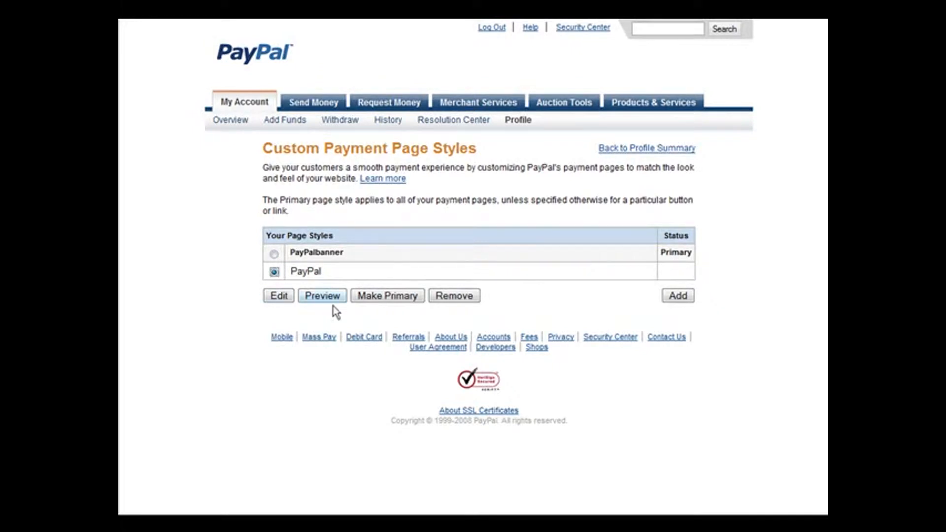
pyautogui.click(274, 254)
pyautogui.click(679, 296)
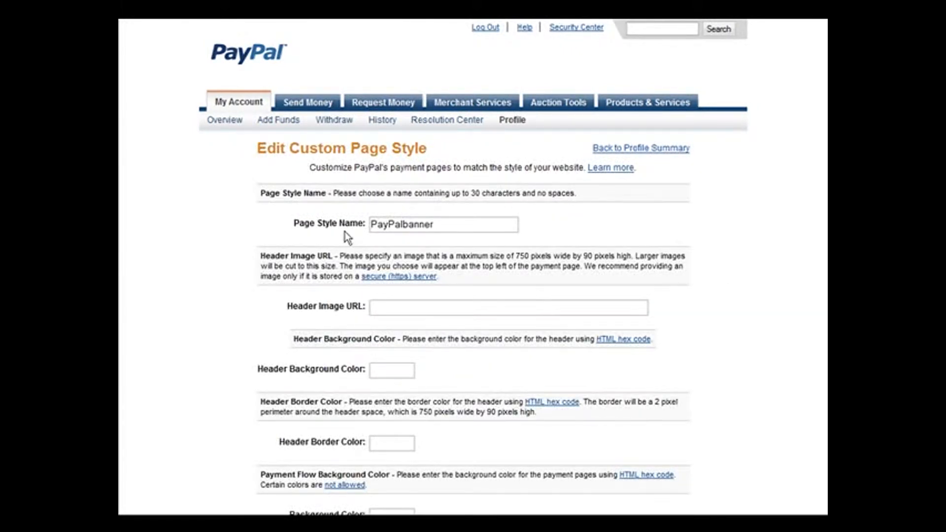
# - Change the page style name to PayPalCustom and activate the Header Image URL field for entry
pyautogui.click(440, 222)
pyautogui.press('BackSpace')
pyautogui.press('BackSpace')
pyautogui.press('BackSpace')
pyautogui.press('BackSpace')
pyautogui.press('BackSpace')
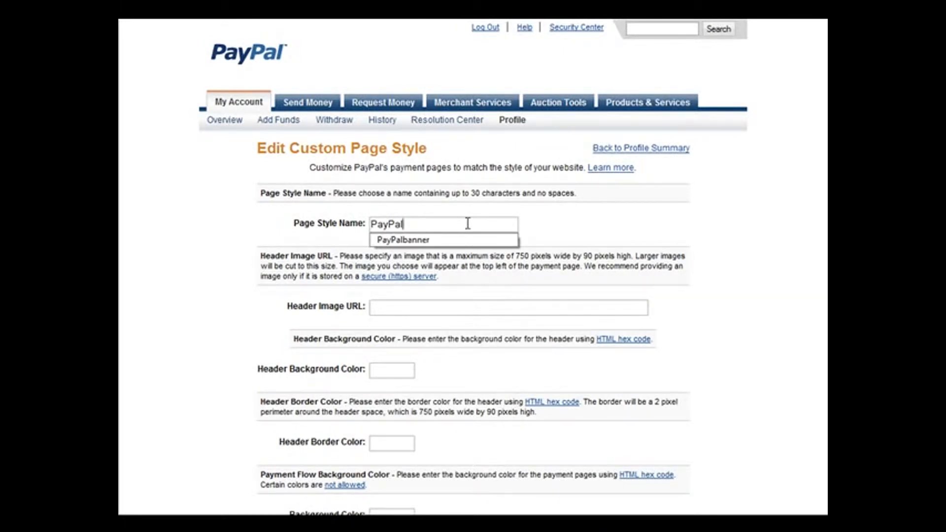
pyautogui.write('Custom')
pyautogui.scroll(-2, 468, 222)
pyautogui.click(410, 225)
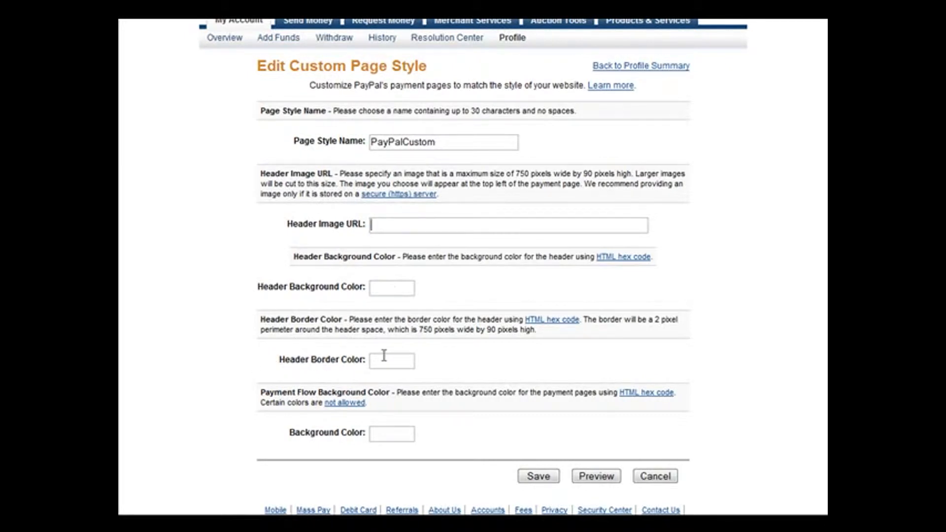
pyautogui.scroll(-3, 413, 356)
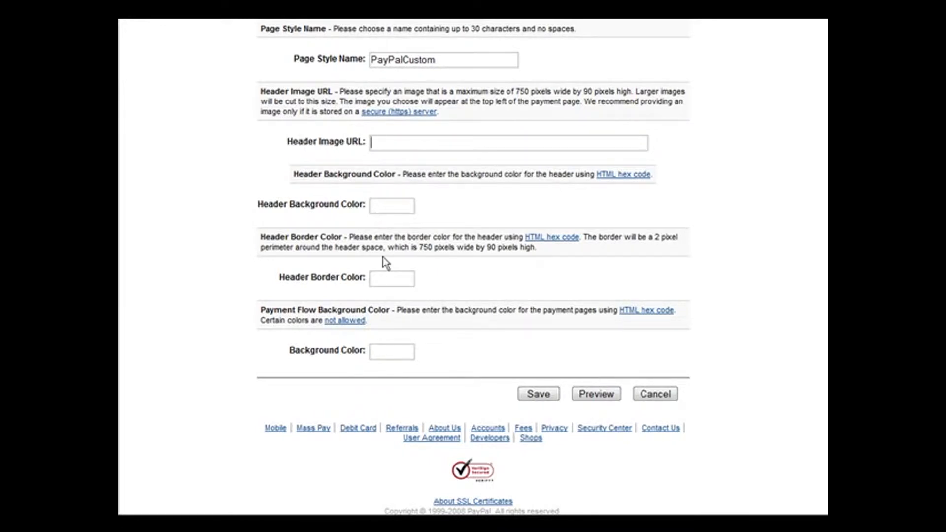
pyautogui.click(387, 142)
# - Switch to Paint.NET and open blank.jpg from the paypal-page folder
pyautogui.hotkey('alt', 'Tab')
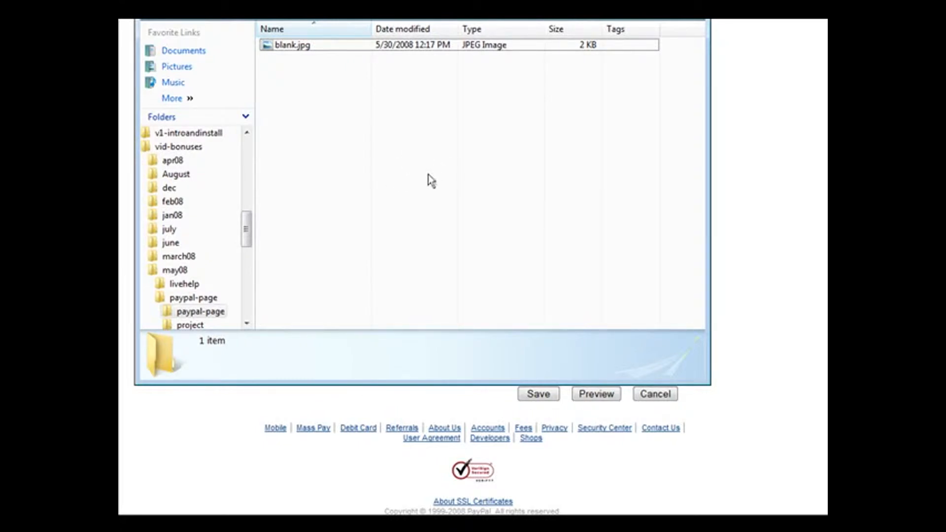
pyautogui.hotkey('alt', 'Tab')
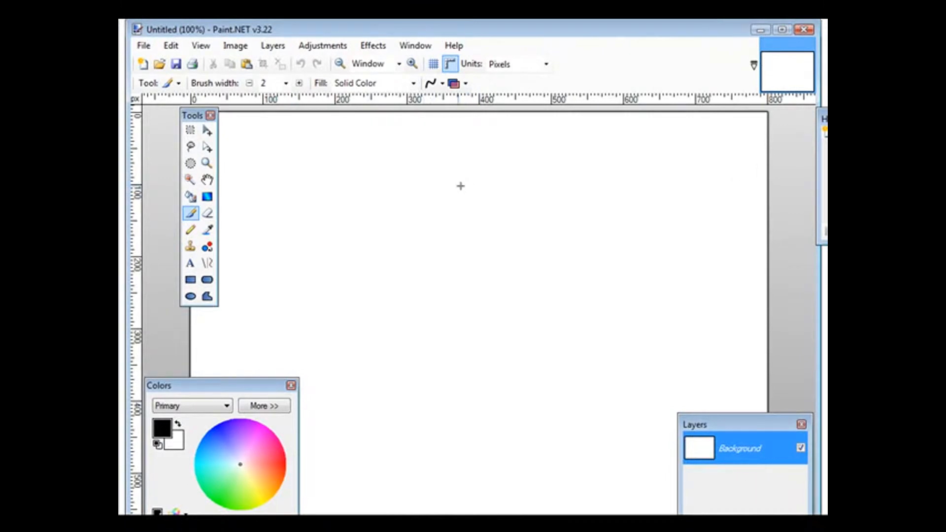
pyautogui.click(142, 46)
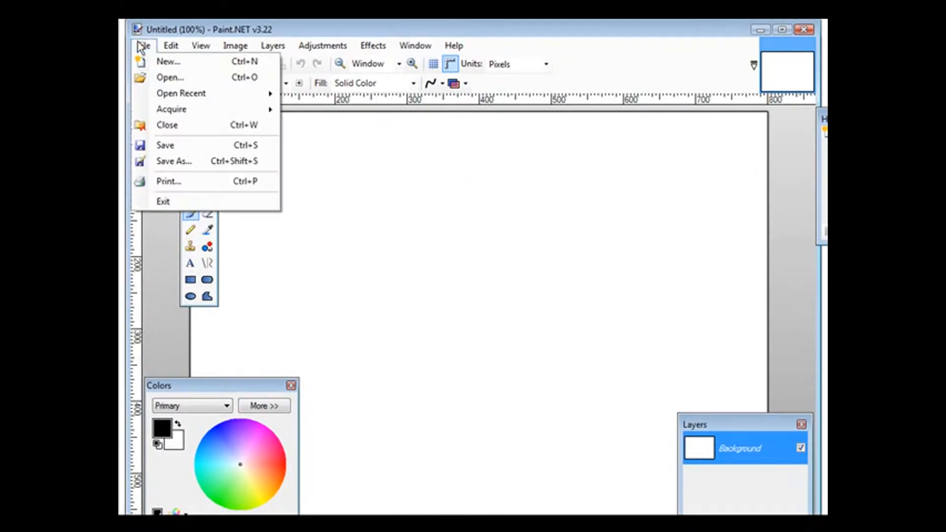
pyautogui.click(155, 77)
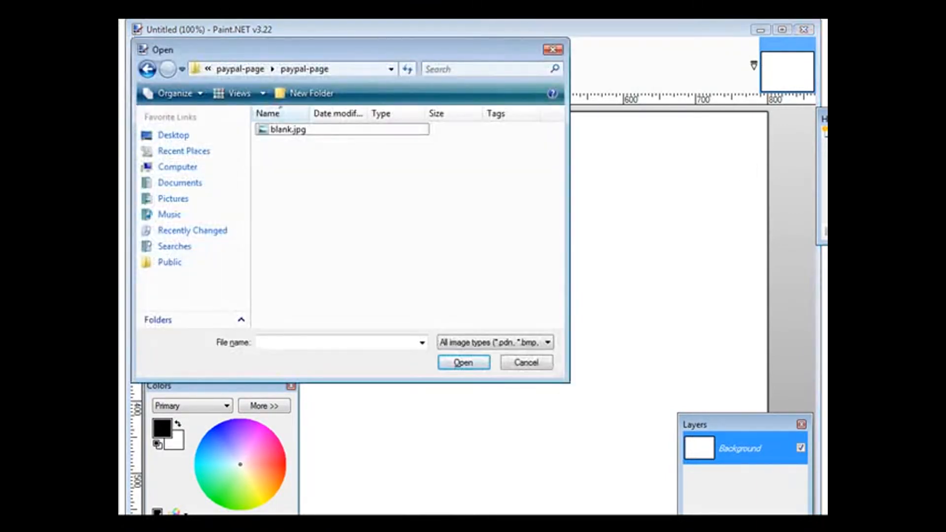
pyautogui.click(291, 131)
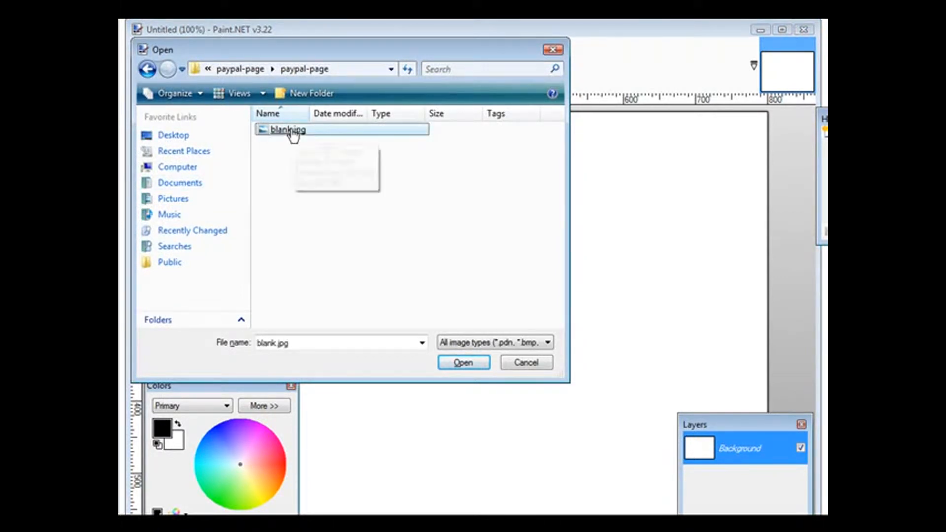
pyautogui.doubleClick(292, 132)
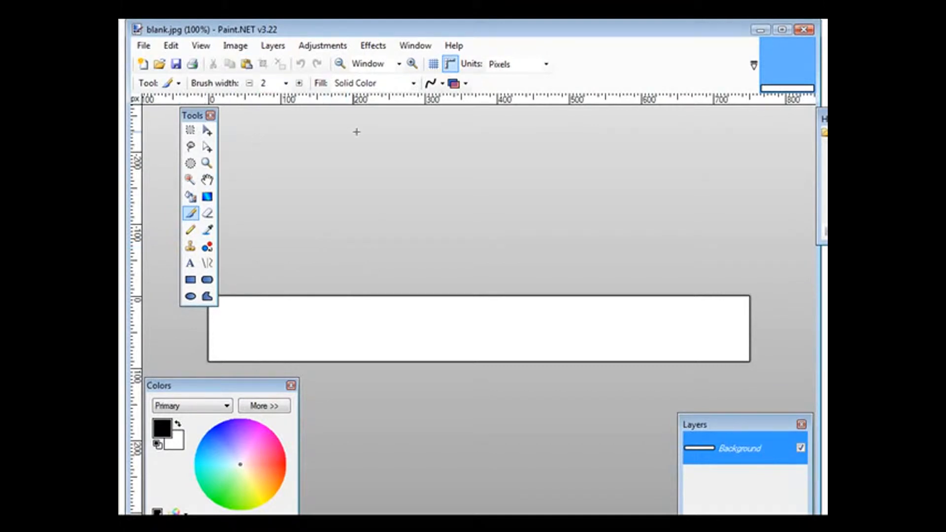
# - Try to import 2922-HLN617W.jpg into the blank banner as a new layer, and undo the import
pyautogui.click(274, 48)
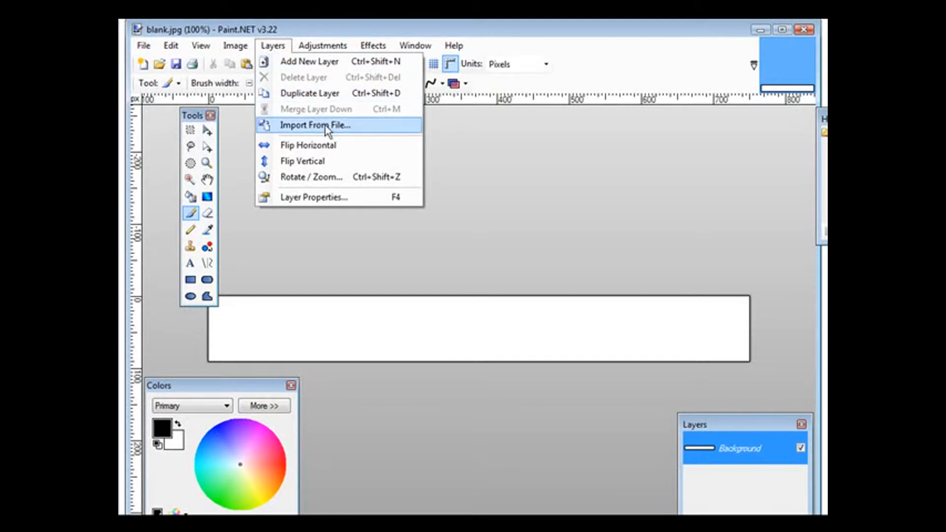
pyautogui.click(350, 125)
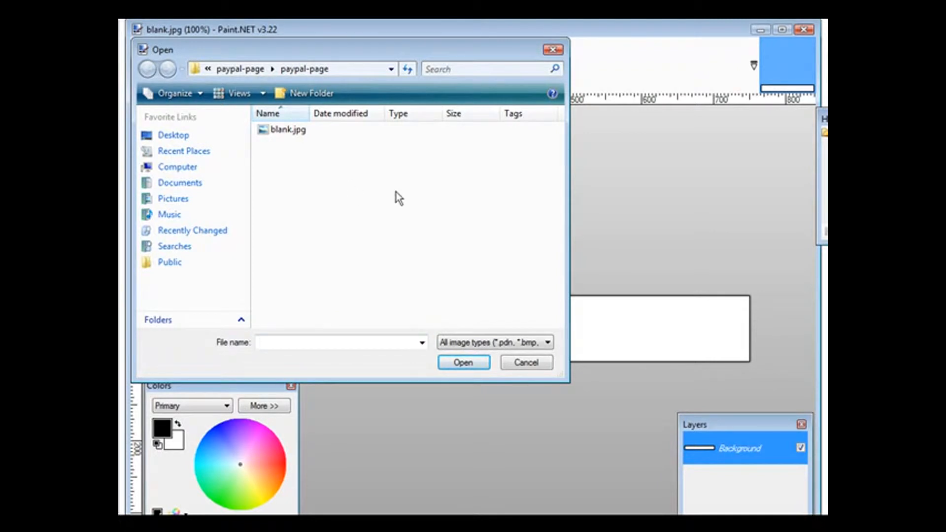
pyautogui.click(334, 182)
pyautogui.press('Return')
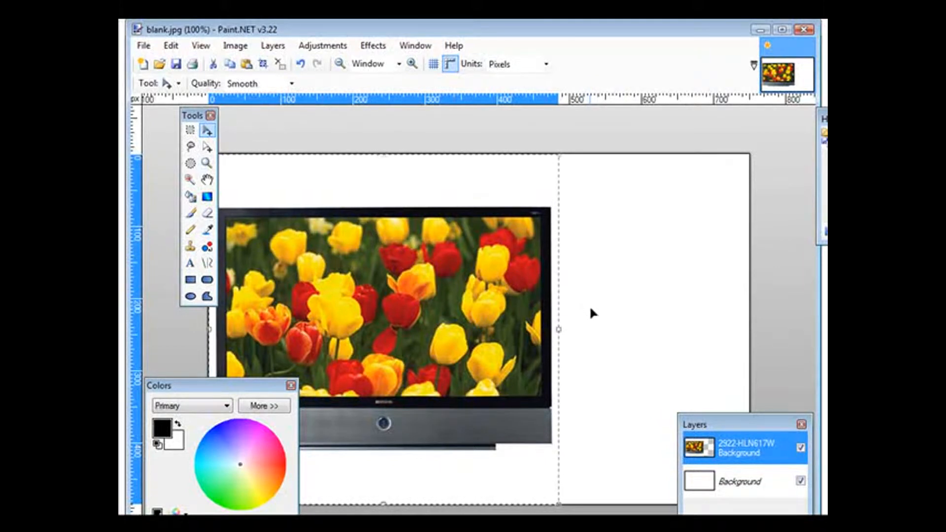
pyautogui.click(172, 46)
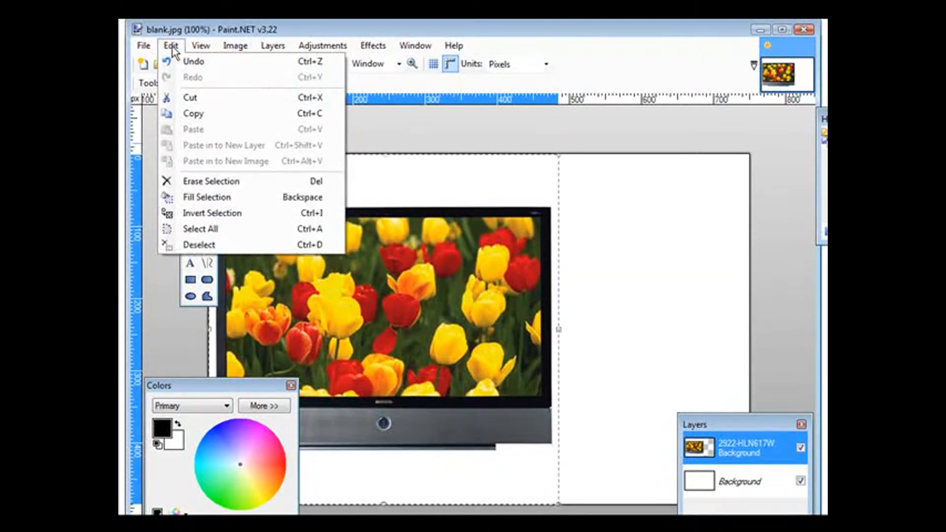
pyautogui.click(193, 61)
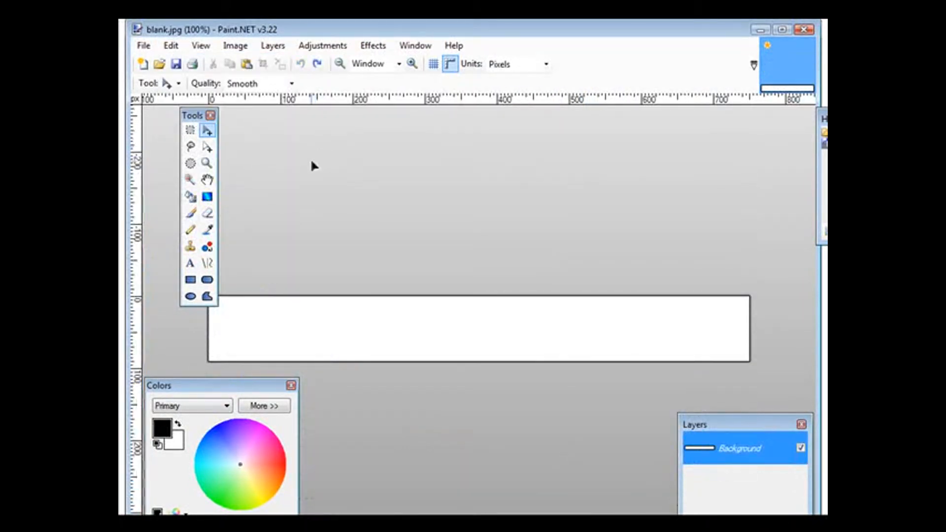
pyautogui.hotkey('ctrl', 'a')
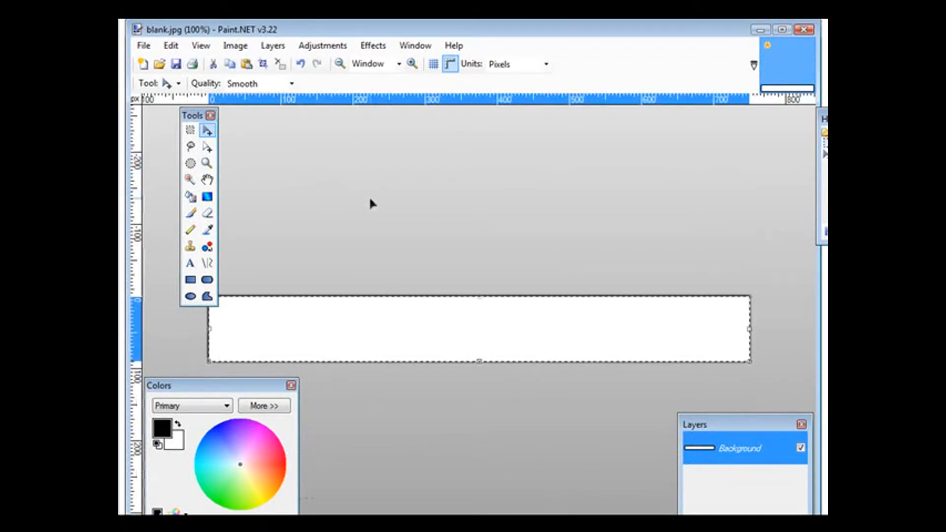
# - Open 2922-HLN617W.jpg from the ebay pictures folder as a separate image
pyautogui.click(138, 46)
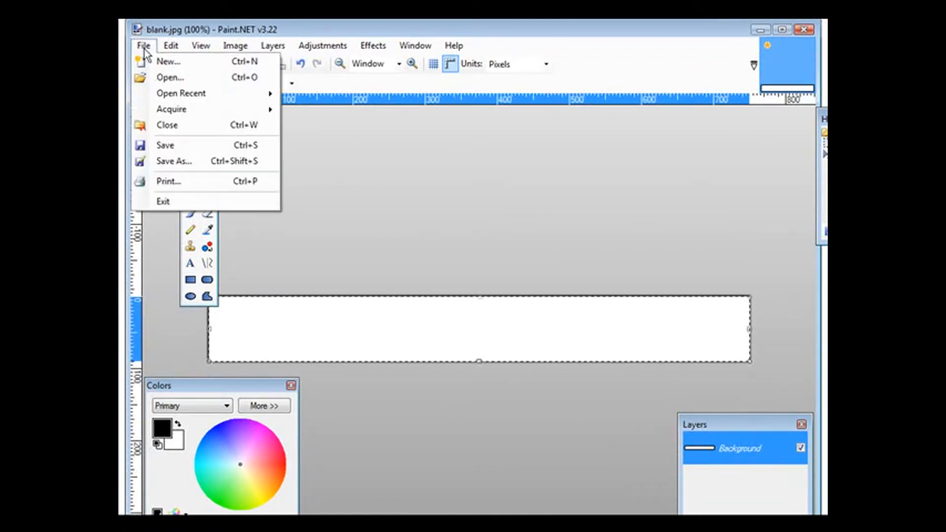
pyautogui.click(163, 77)
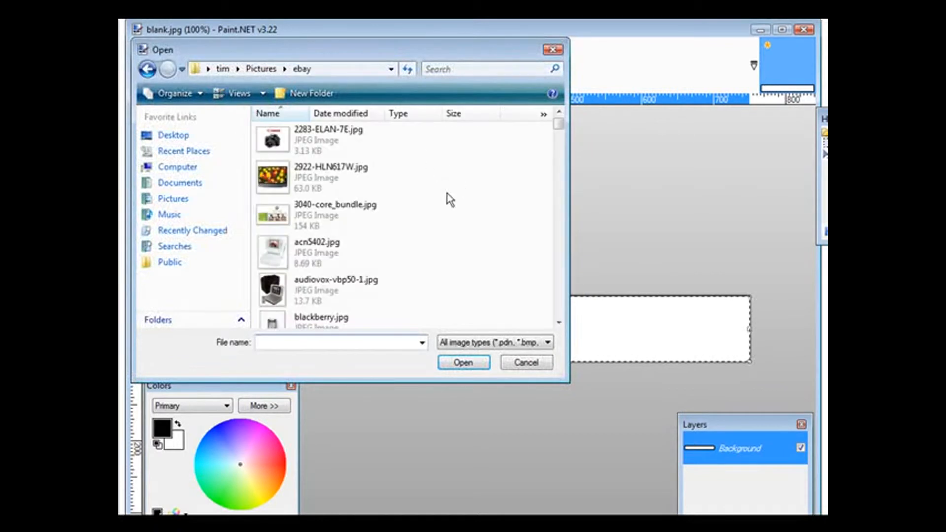
pyautogui.click(409, 186)
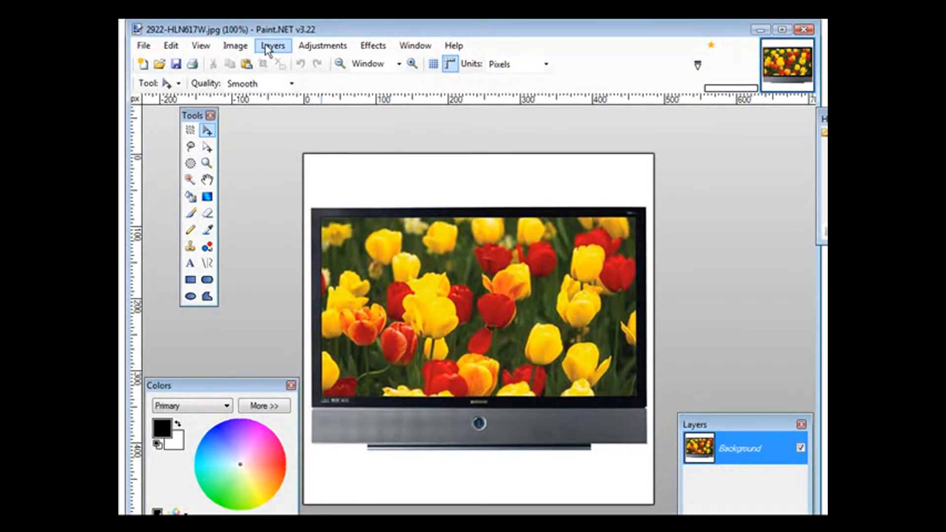
# - Resize the television image to a width of 70 pixels with its aspect ratio maintained
pyautogui.click(239, 47)
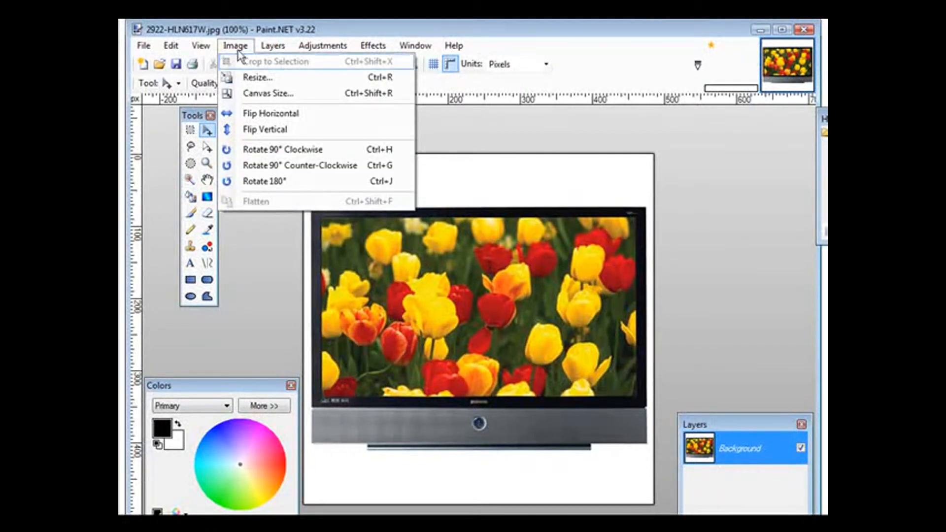
pyautogui.click(257, 78)
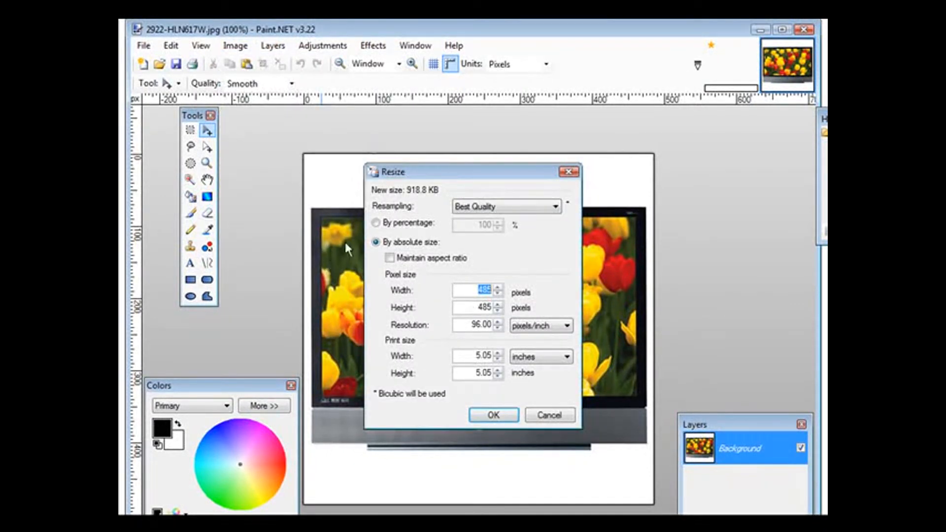
pyautogui.click(391, 259)
pyautogui.moveTo(473, 289); pyautogui.dragTo(546, 289)
pyautogui.write('70')
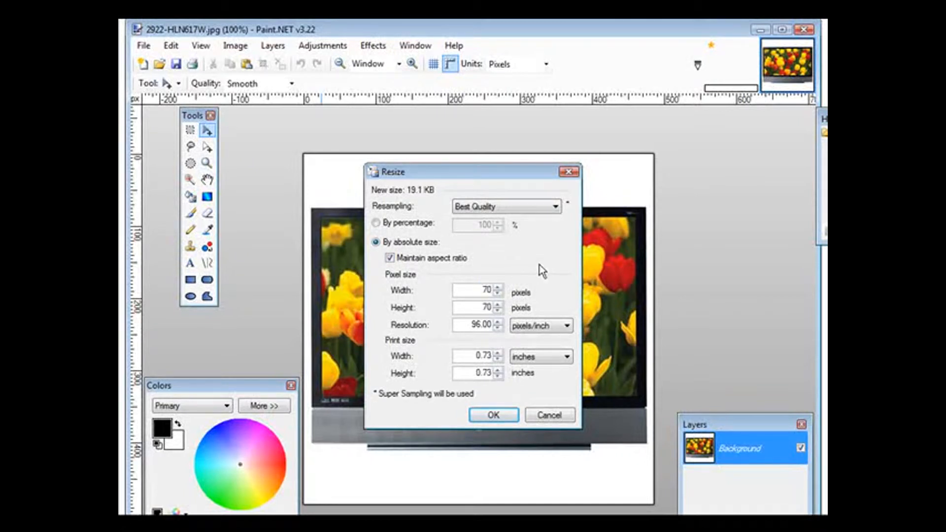
pyautogui.click(492, 415)
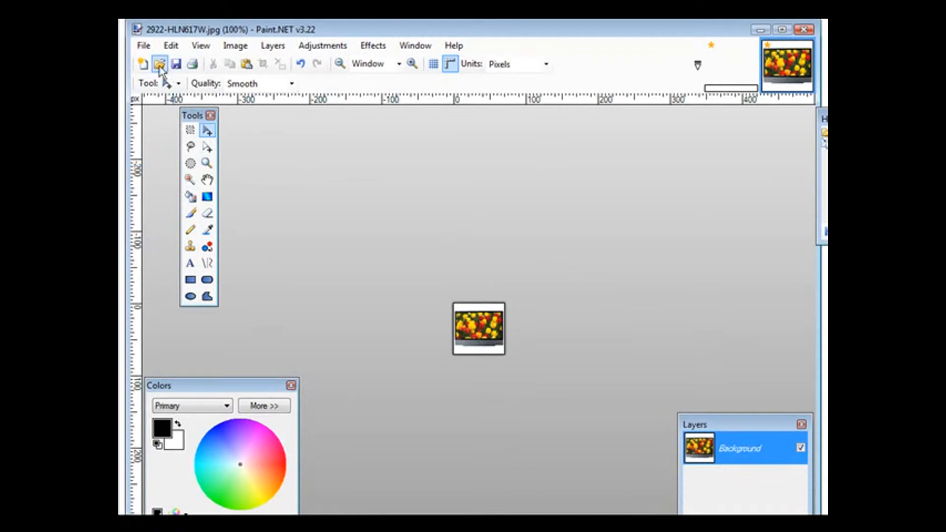
# - Save the resized television image as a JPEG copy named 2922-HLN617Wsmall in the ebay folder, at quality 95
pyautogui.click(142, 47)
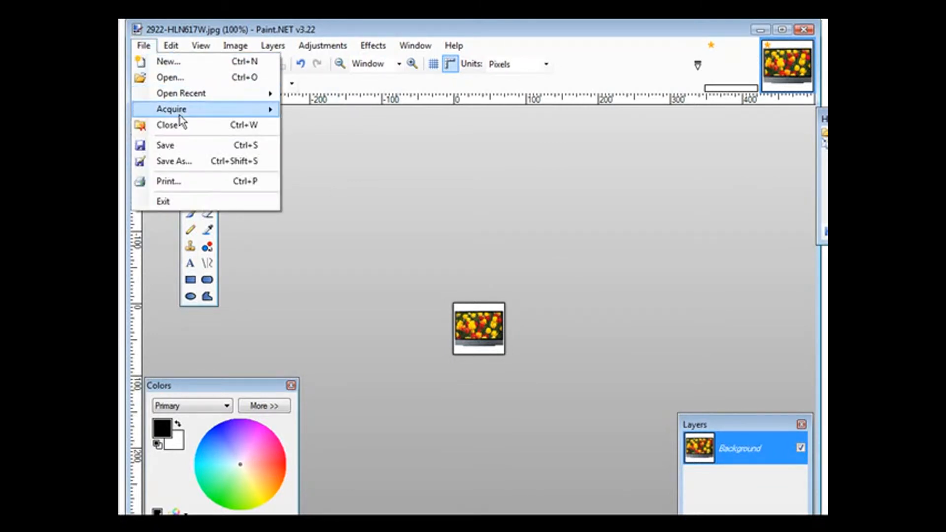
pyautogui.click(186, 162)
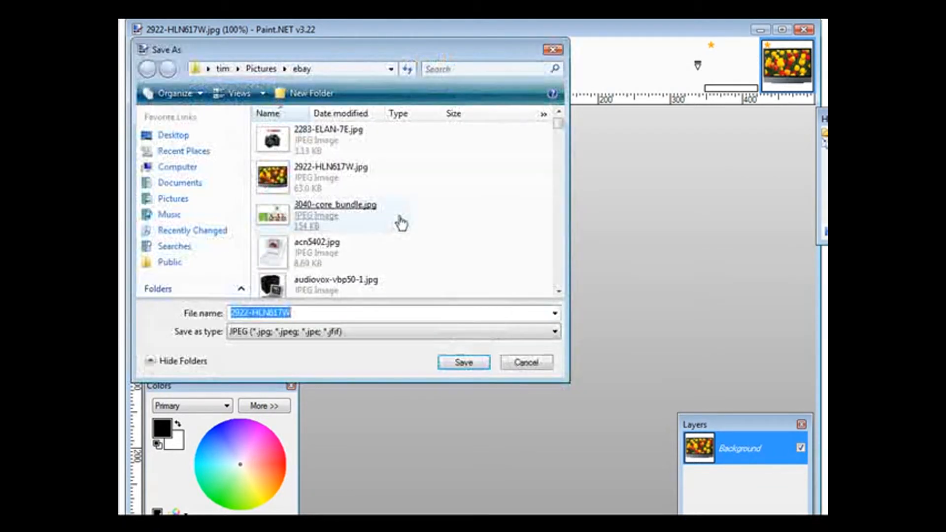
pyautogui.click(311, 310)
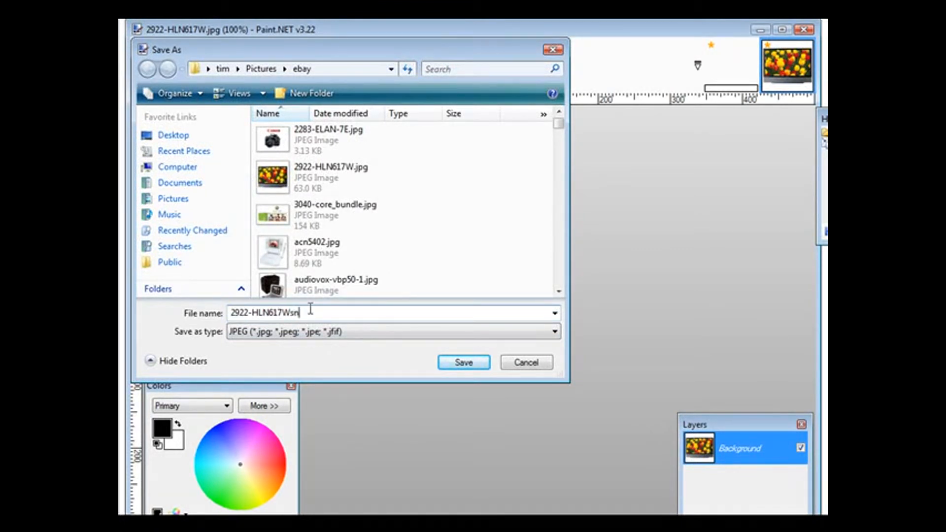
pyautogui.write('all')
pyautogui.press('Return')
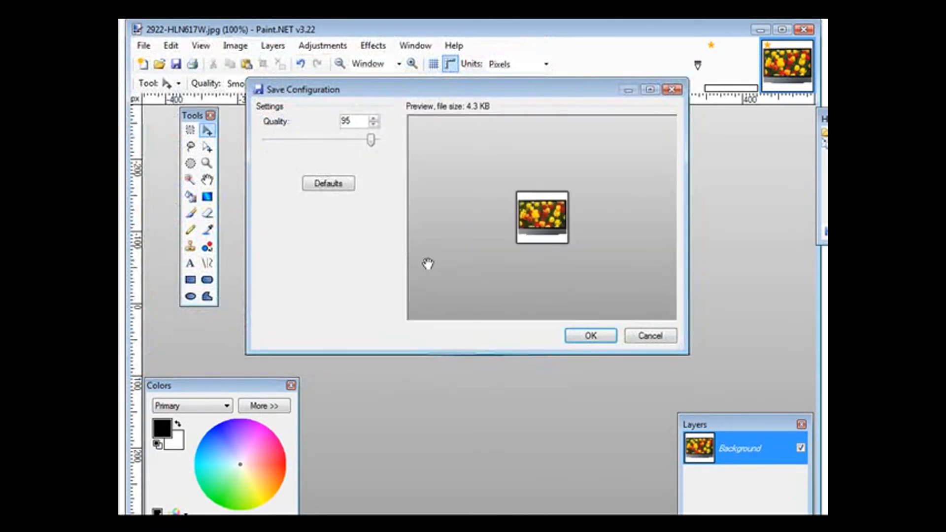
pyautogui.click(595, 340)
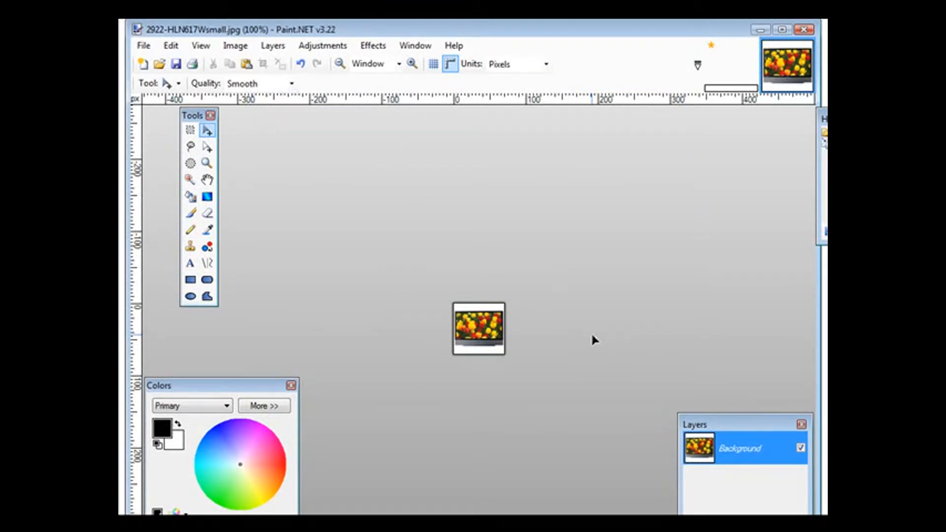
# - Return to the blank.jpg banner and import 2922-HLN617Wsmall.jpg as a new layer
pyautogui.click(729, 62)
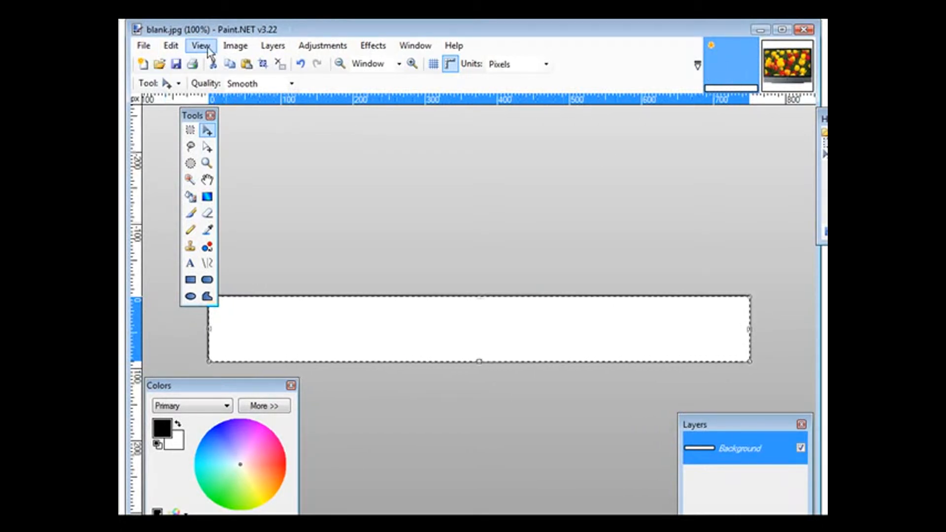
pyautogui.click(276, 47)
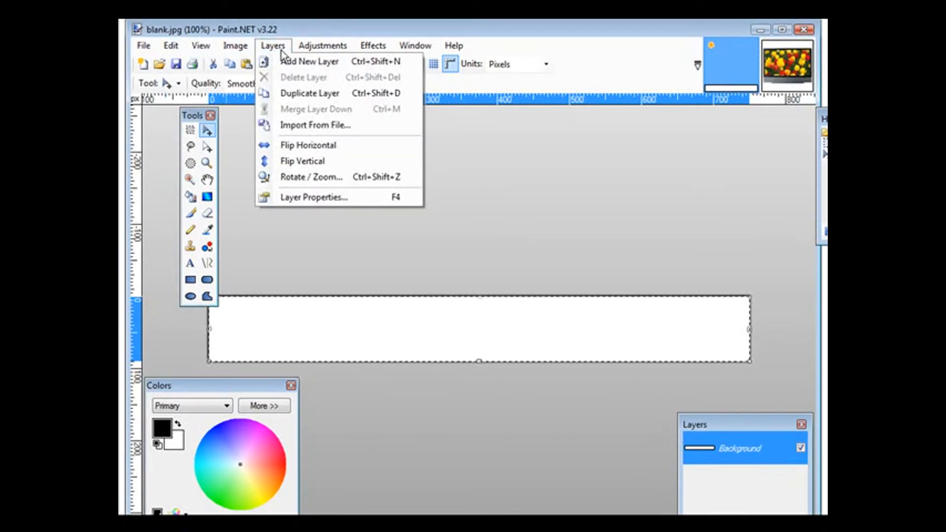
pyautogui.click(318, 124)
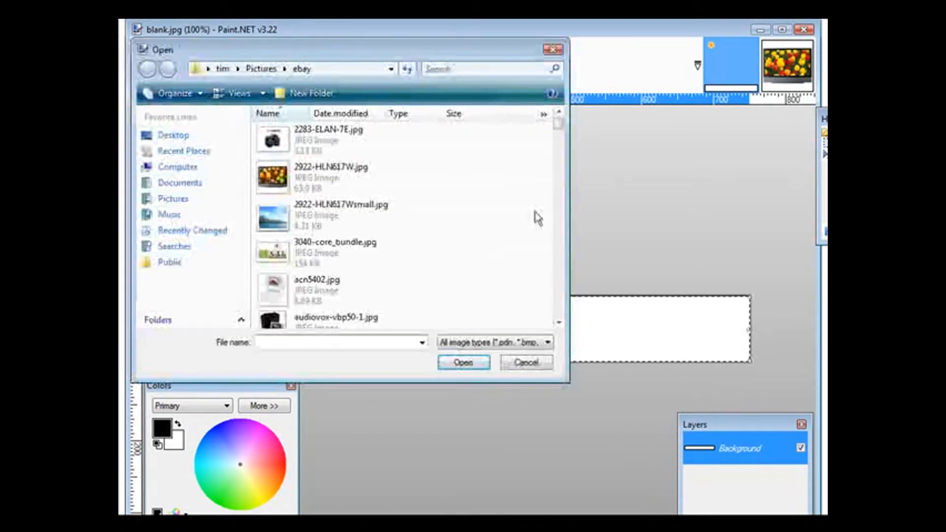
pyautogui.doubleClick(369, 212)
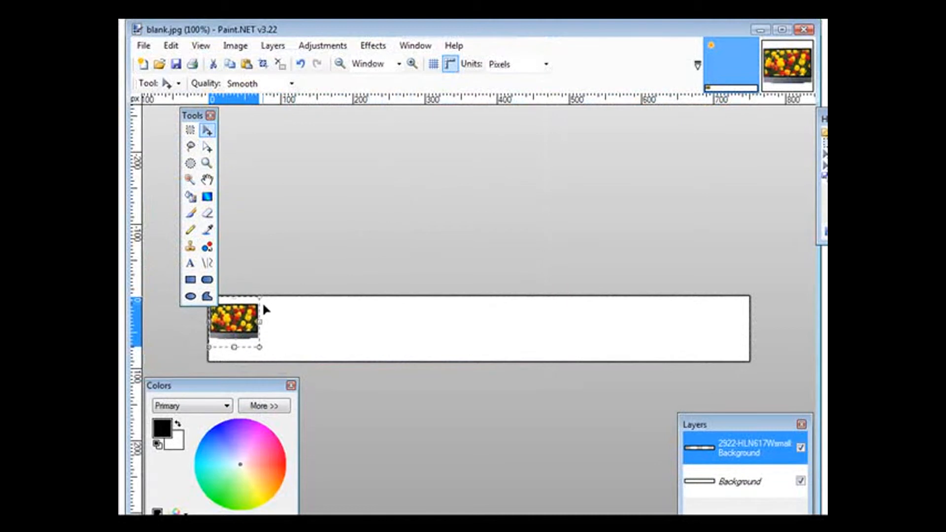
# - Move the small television picture to the right end of the banner, vertically centred, and deselect it
pyautogui.moveTo(233, 328); pyautogui.dragTo(243, 337)
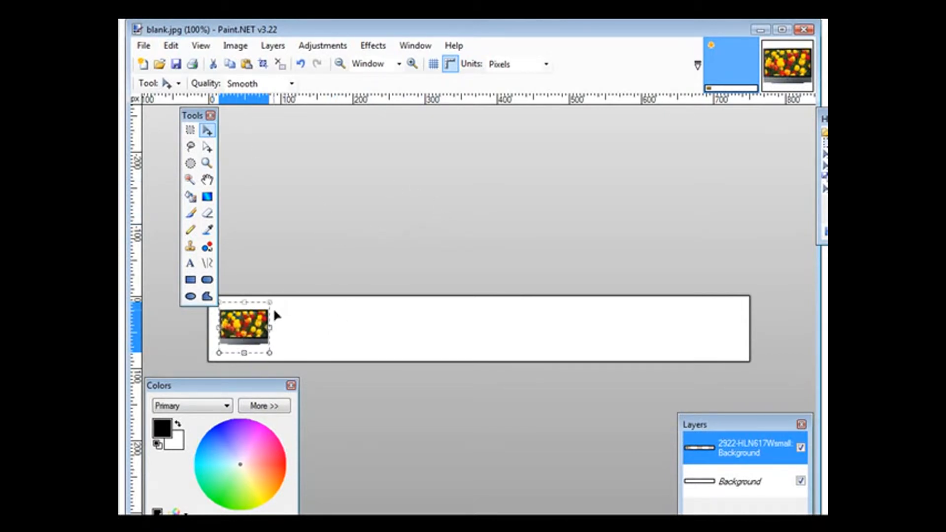
pyautogui.moveTo(270, 325); pyautogui.dragTo(703, 326)
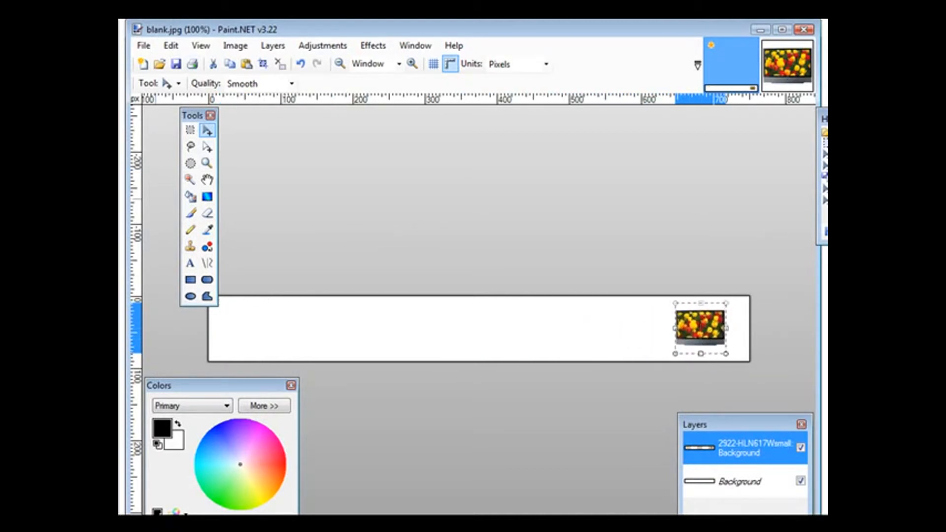
pyautogui.click(170, 49)
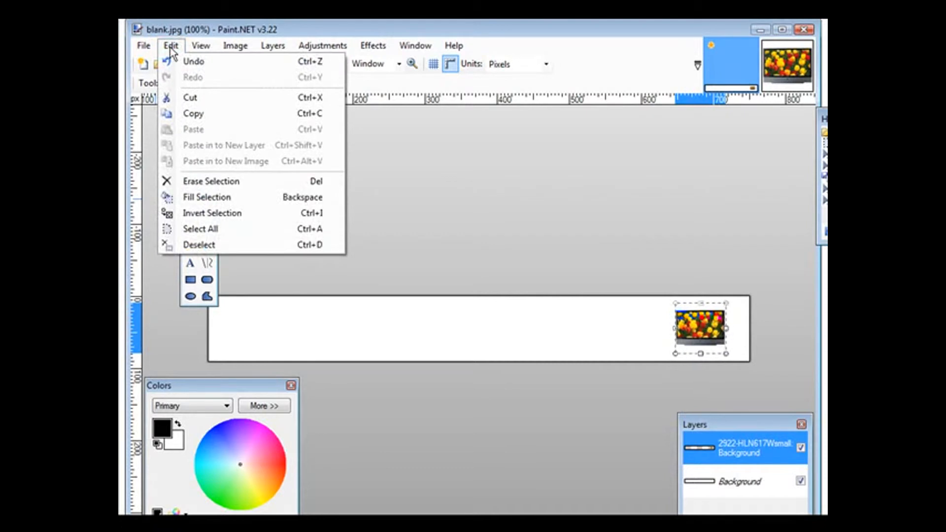
pyautogui.click(224, 245)
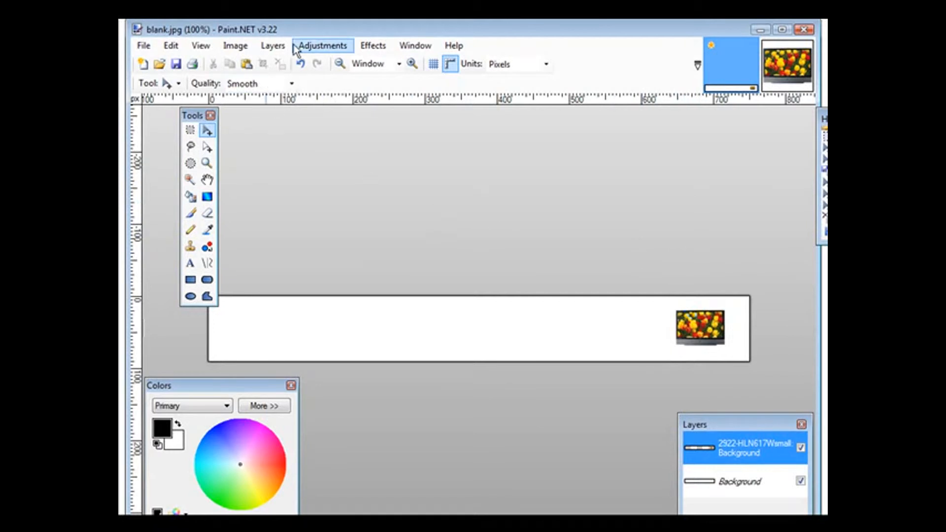
# - Add a new layer and place the text "Text for my banner" in the left half of the banner
pyautogui.click(273, 46)
pyautogui.click(278, 61)
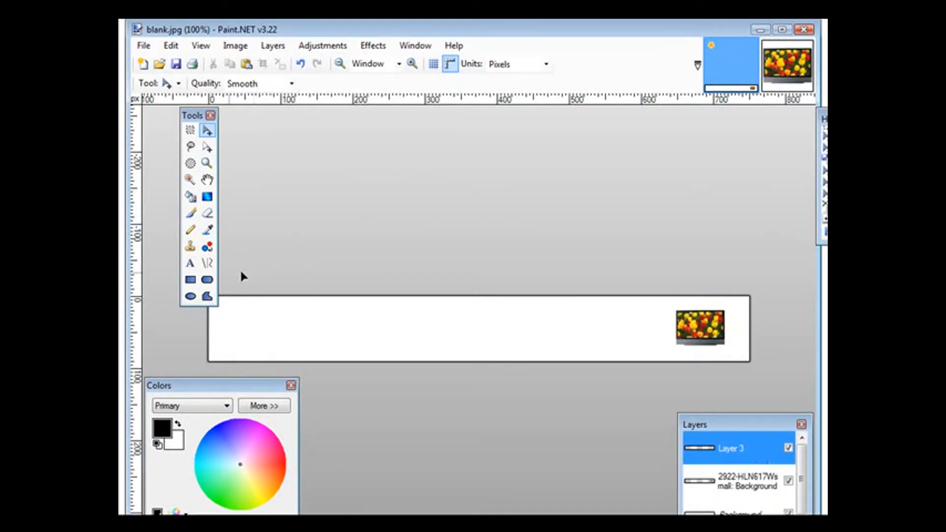
pyautogui.click(191, 263)
pyautogui.click(296, 320)
pyautogui.write('Tex')
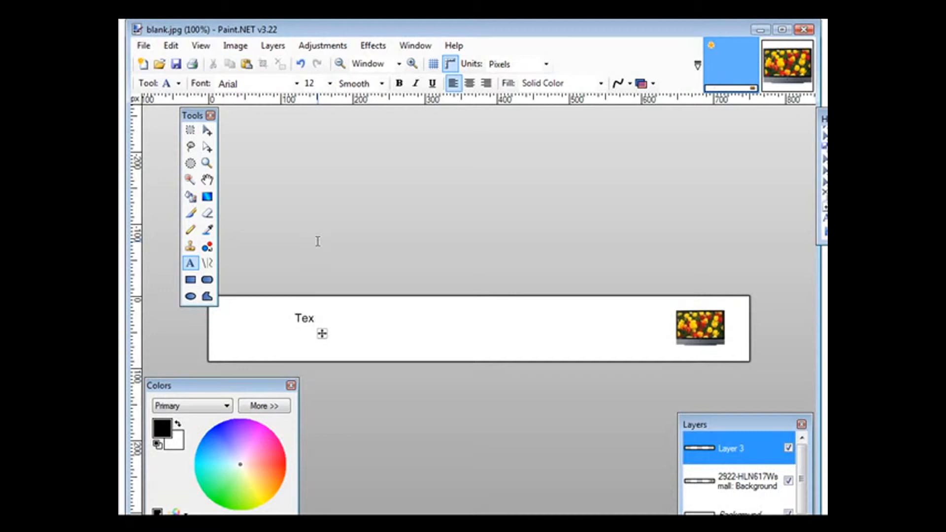
pyautogui.write('t for my')
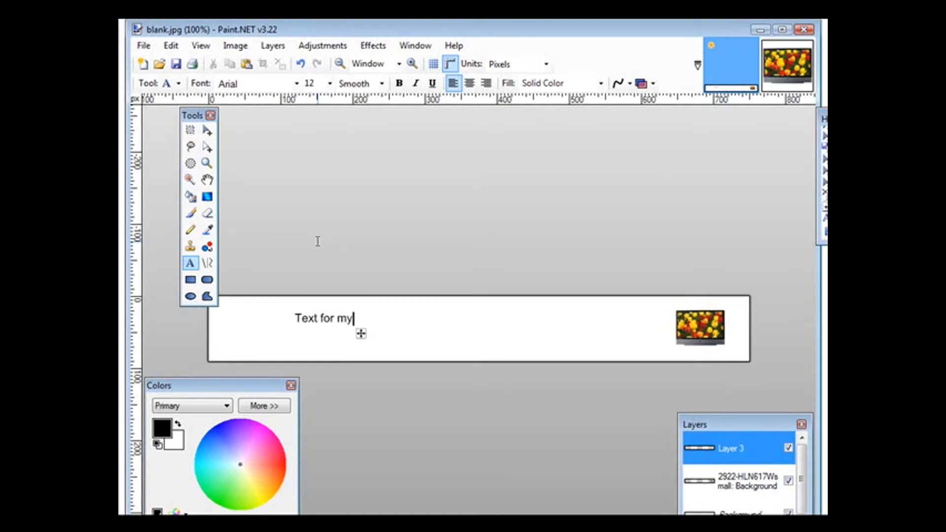
pyautogui.write(' banner')
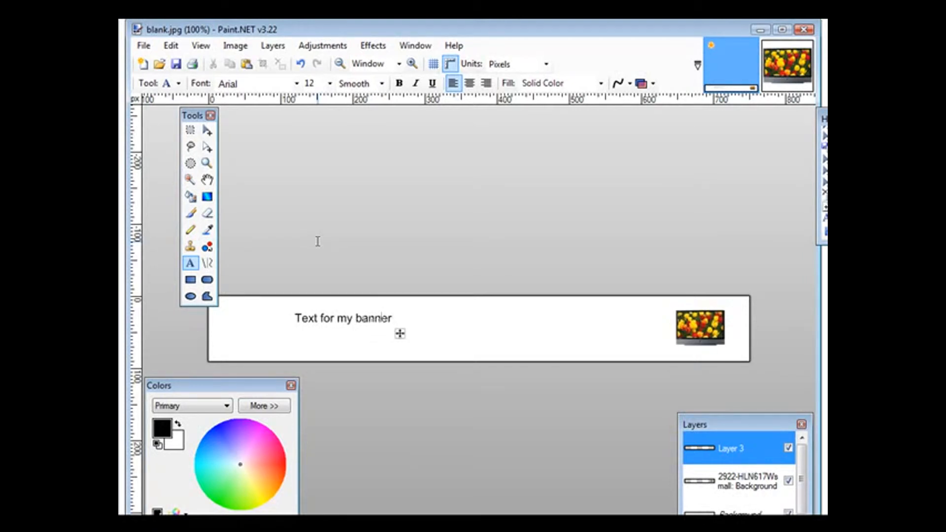
pyautogui.press('Return')
# - Save the banner as a JPEG named ,ynewbanner in the paypal-page folder at quality 95, flattening its layers
pyautogui.click(143, 46)
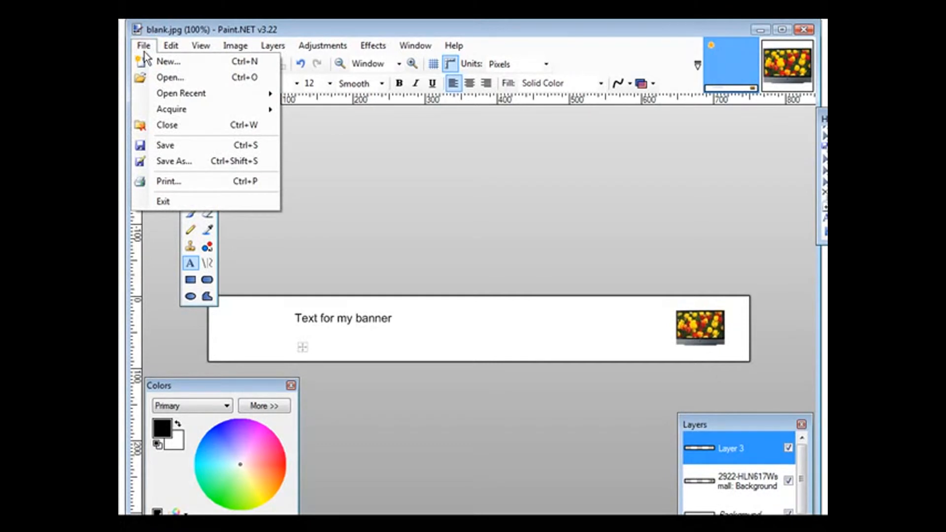
pyautogui.click(203, 164)
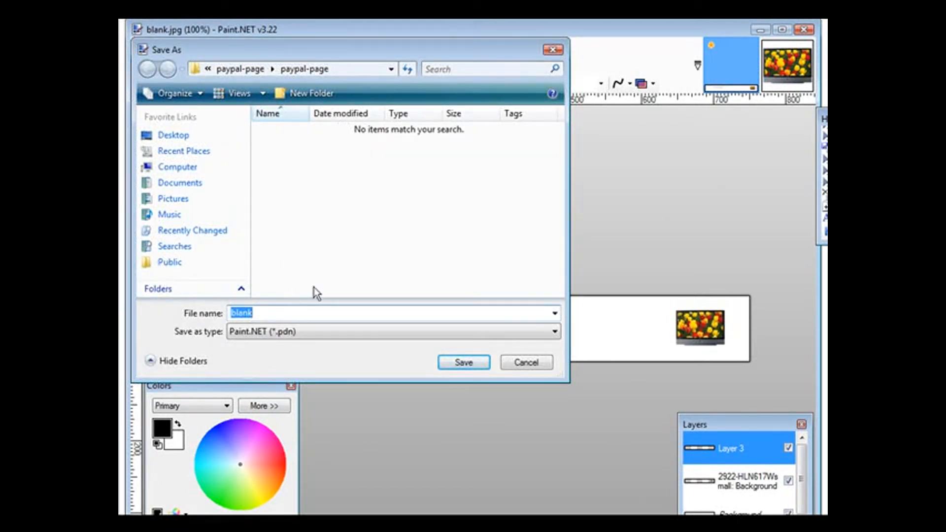
pyautogui.write(',ynewbanner')
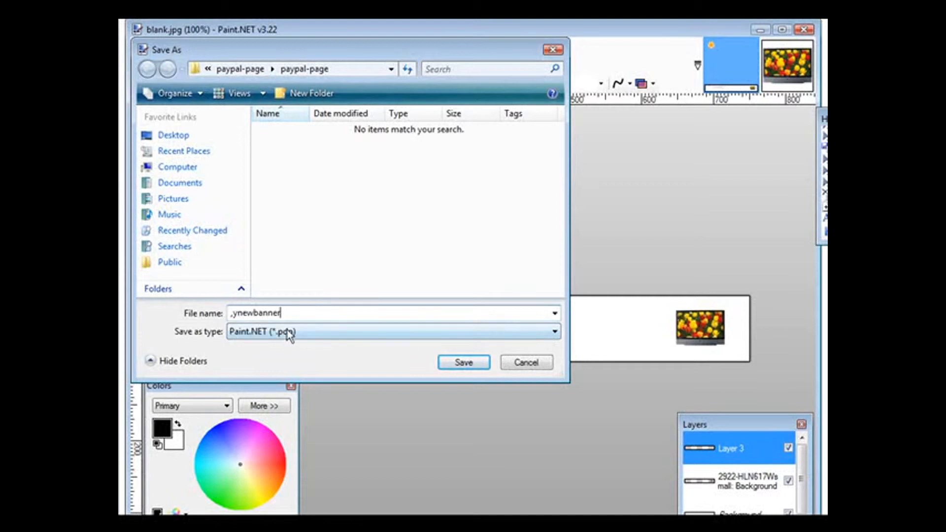
pyautogui.click(288, 335)
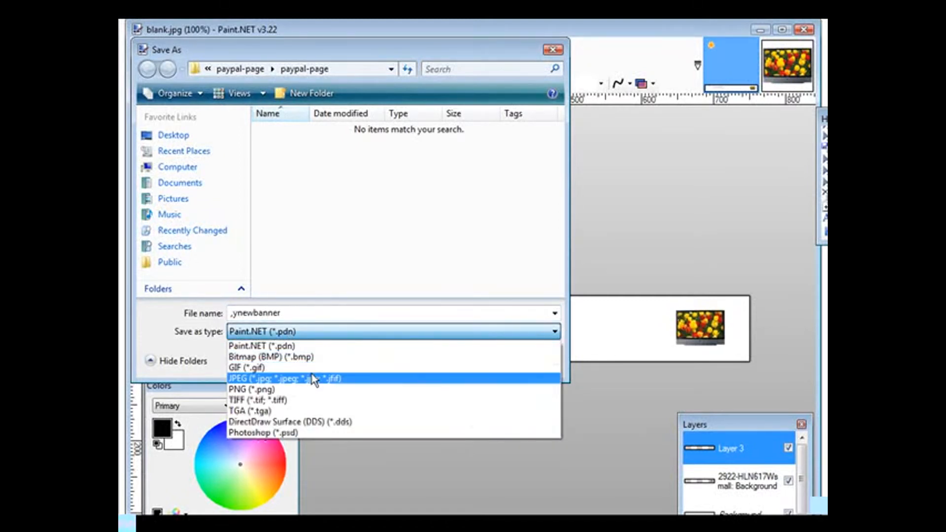
pyautogui.click(314, 378)
pyautogui.click(464, 362)
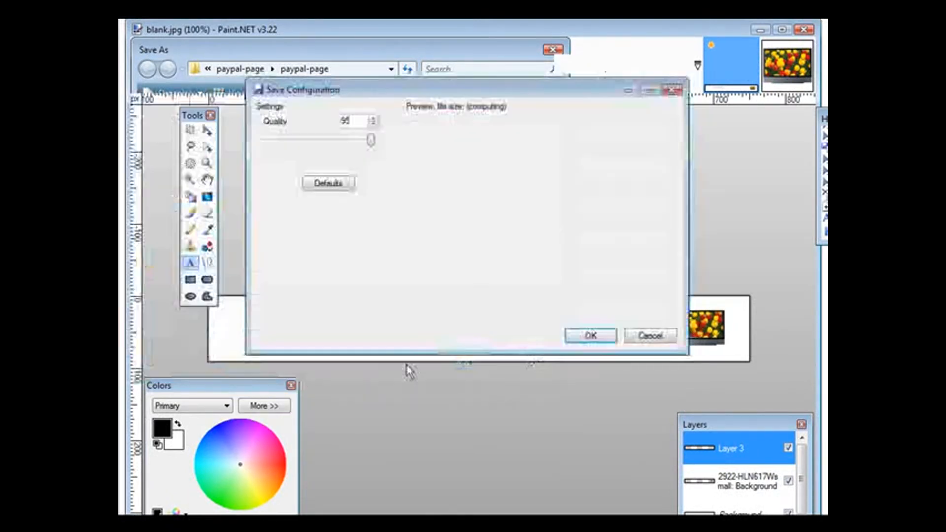
pyautogui.click(591, 336)
pyautogui.click(383, 297)
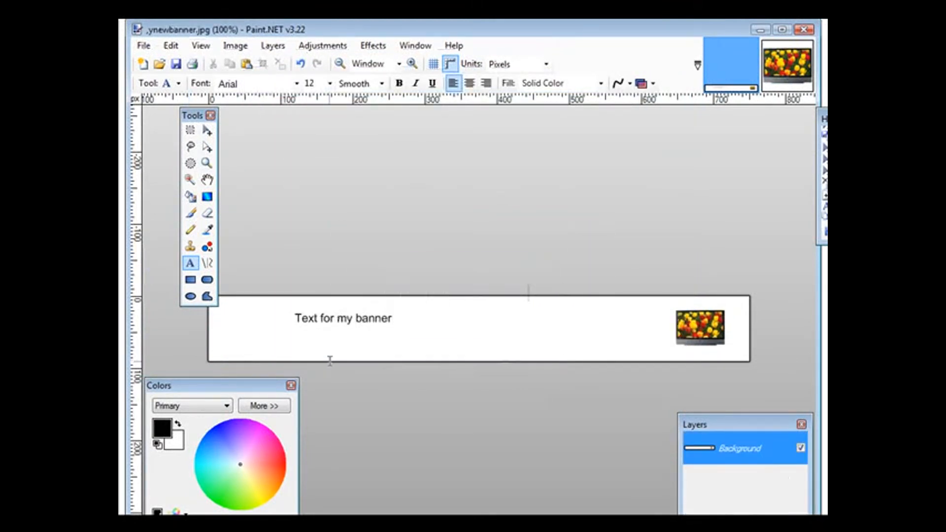
# - Close Paint.NET, preview ,ynewbanner.jpg from the paypal-page folder, and open it with another program to check the banner
pyautogui.click(805, 33)
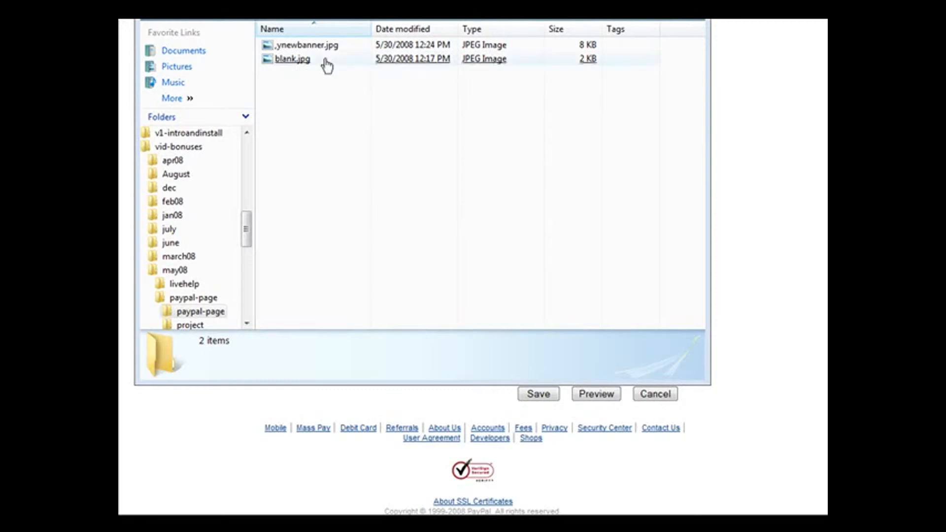
pyautogui.click(318, 46)
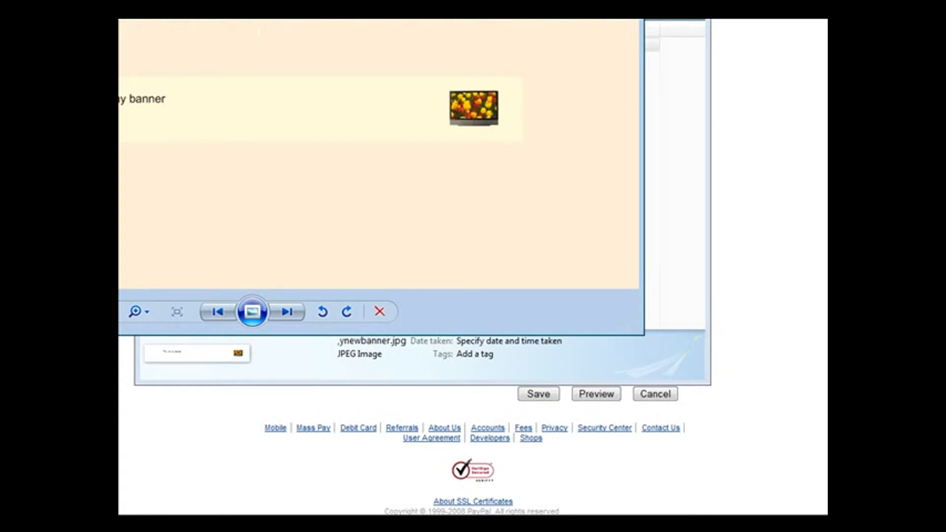
pyautogui.hotkey('alt', 'F4')
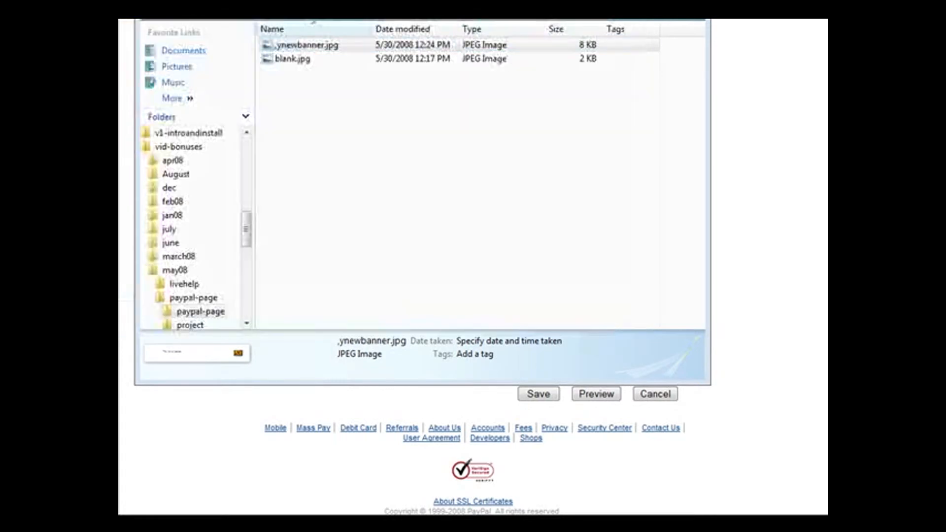
pyautogui.rightClick(295, 46)
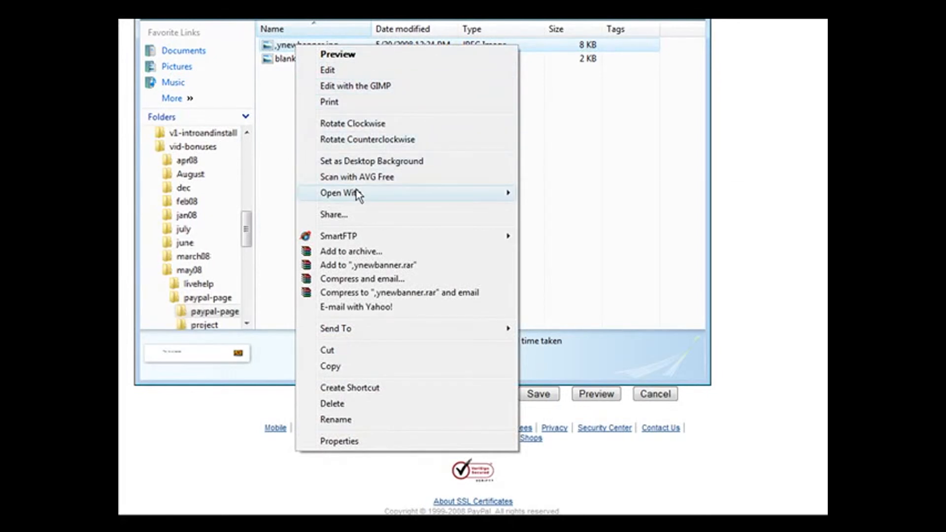
pyautogui.moveTo(355, 193)
pyautogui.click(538, 196)
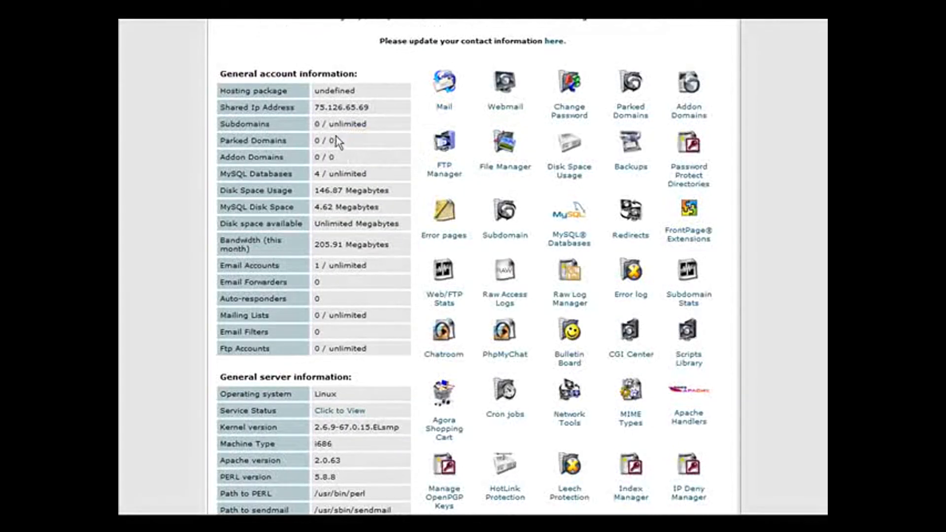
# - Upload ,ynewbanner.jpg to the public_html/images folder with the web host's File Manager
pyautogui.click(507, 144)
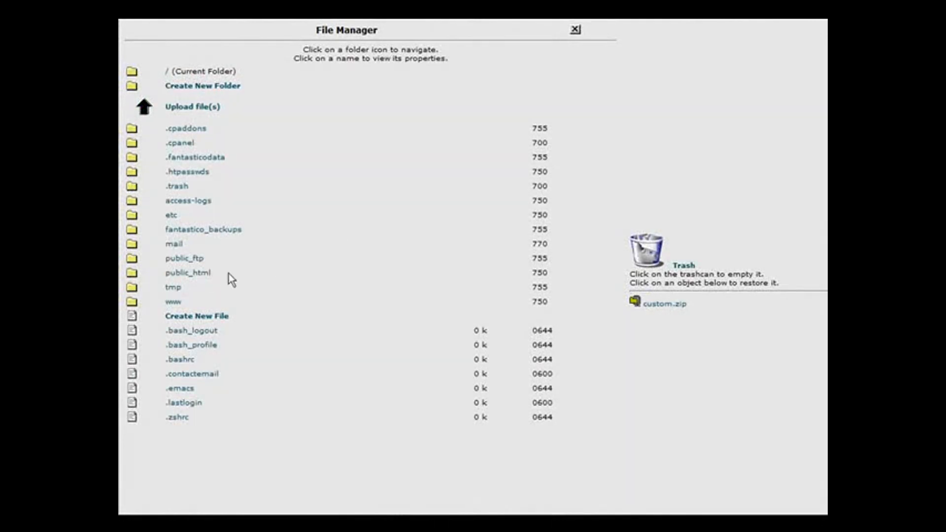
pyautogui.click(132, 273)
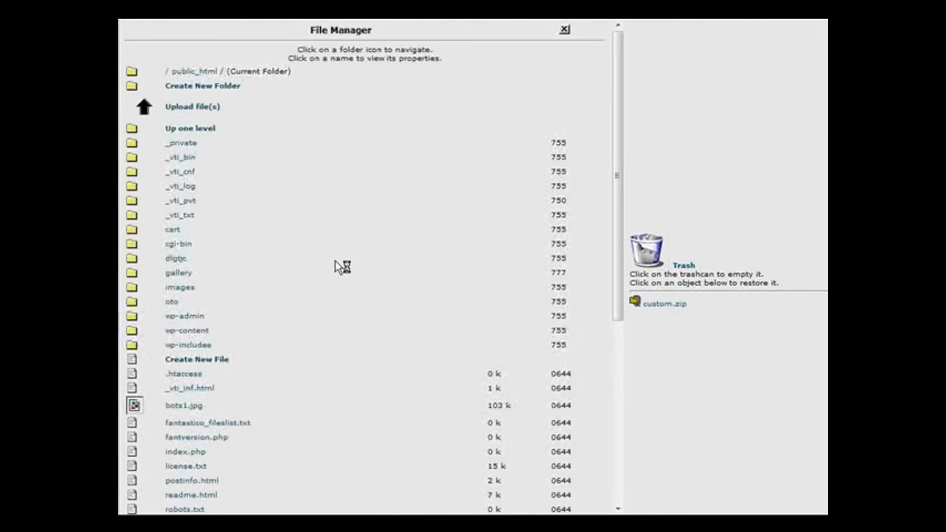
pyautogui.click(132, 287)
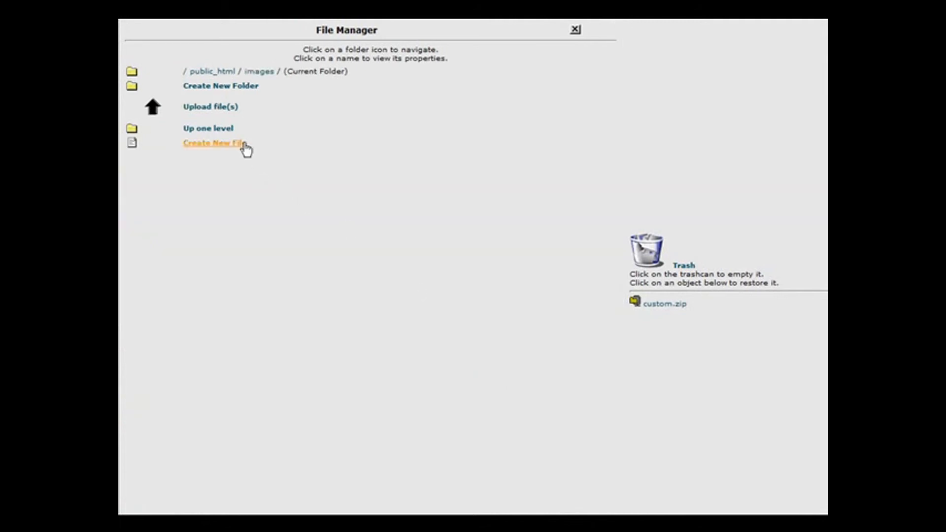
pyautogui.click(226, 109)
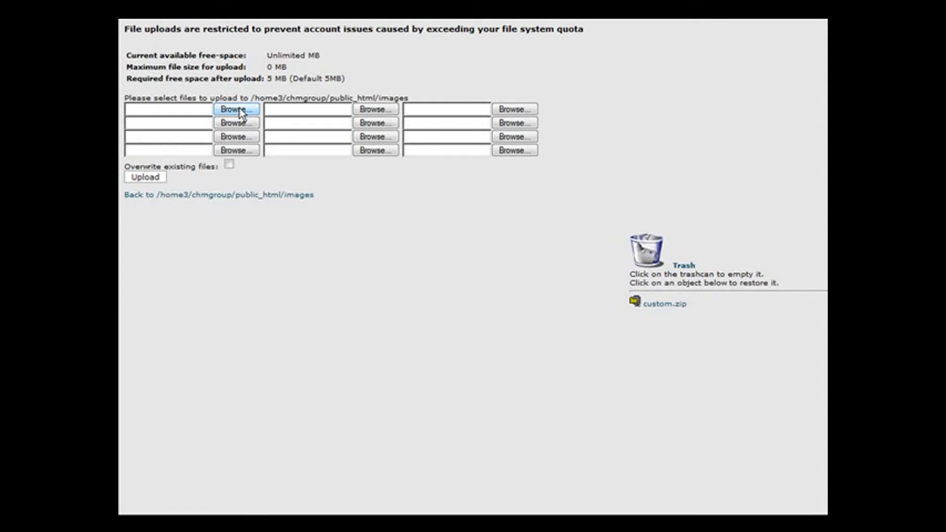
pyautogui.click(240, 109)
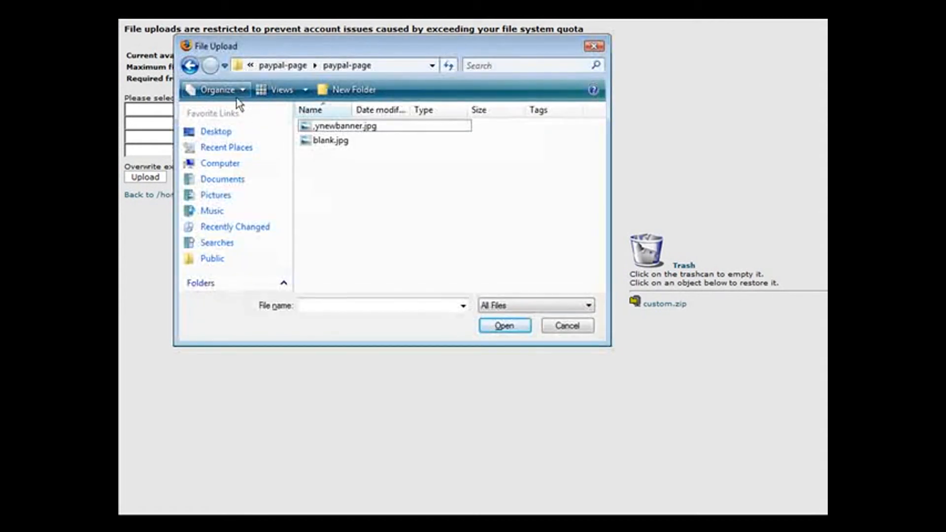
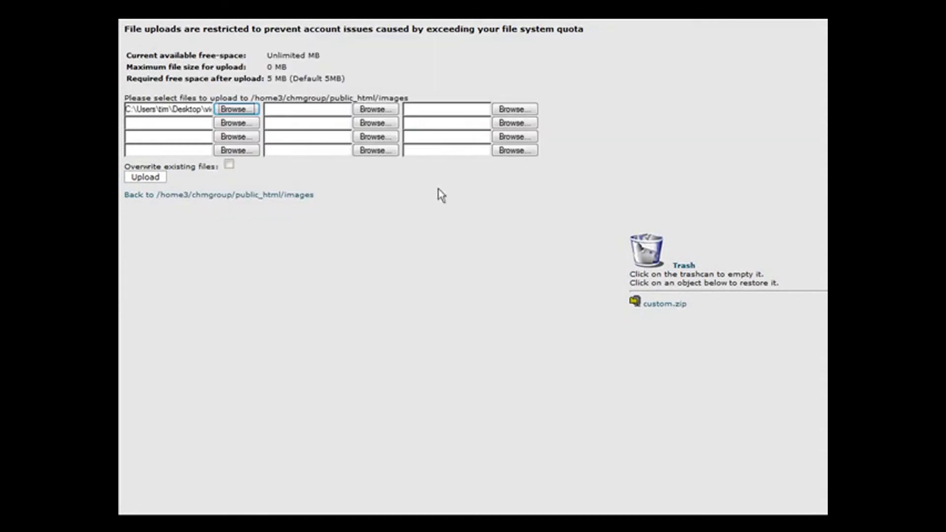
pyautogui.click(147, 177)
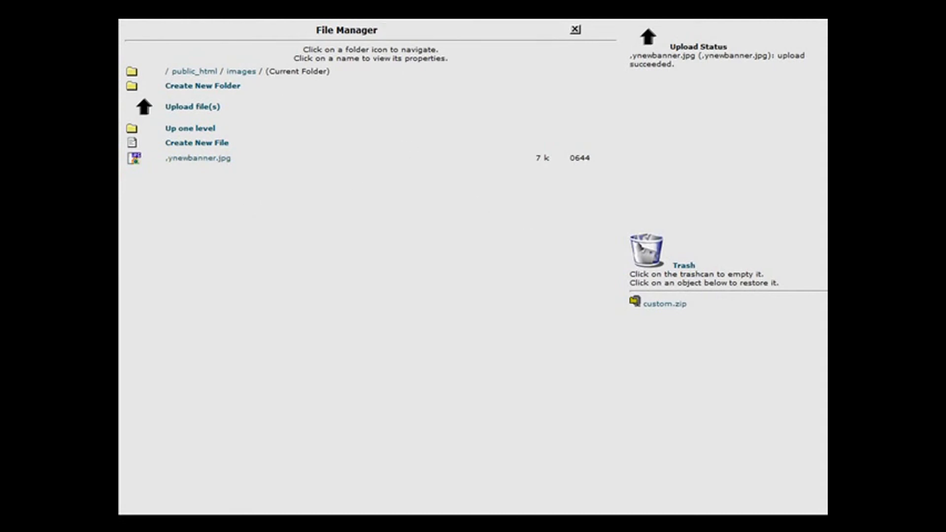
pyautogui.click(381, 14)
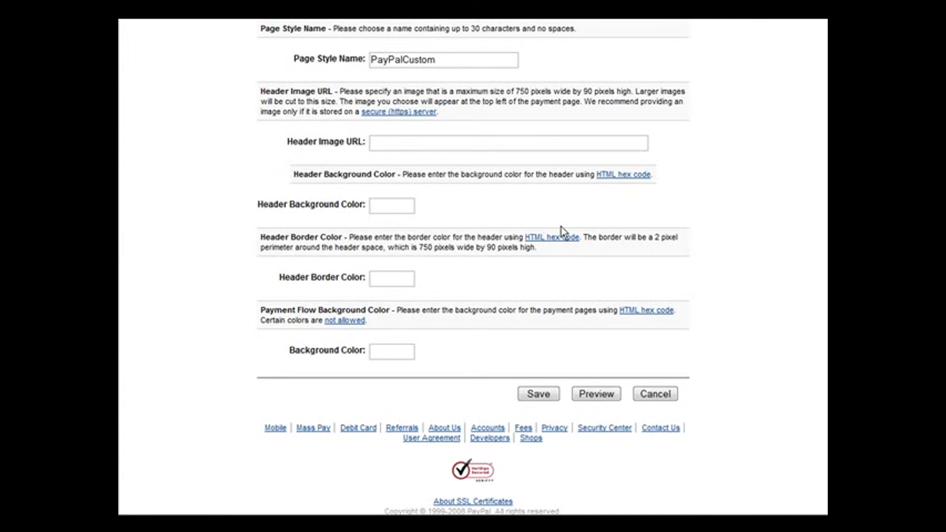
pyautogui.scroll(1, 561, 227)
pyautogui.click(390, 184)
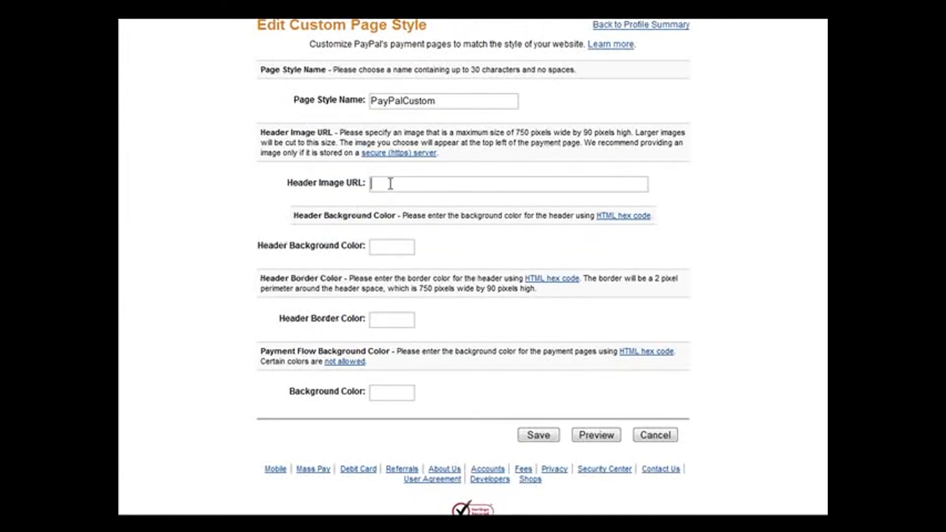
pyautogui.scroll(-1, 416, 186)
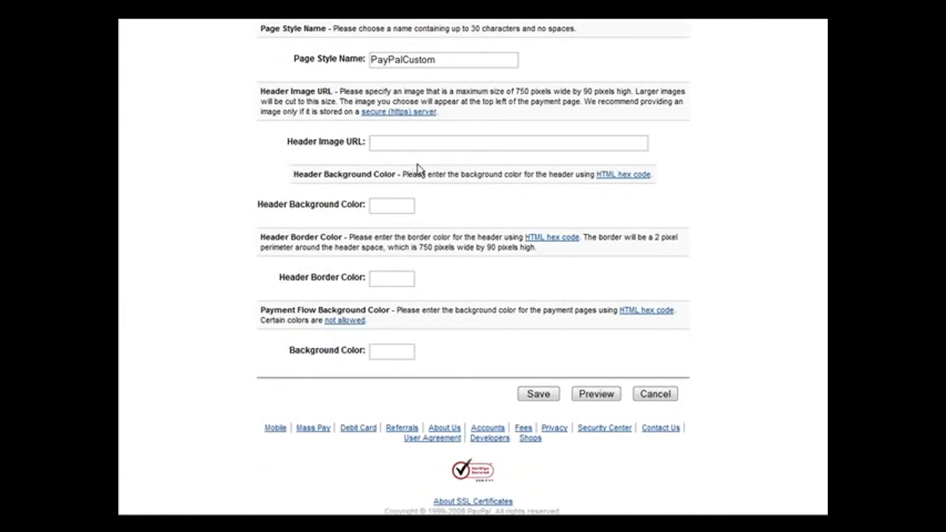
pyautogui.write('http://chmgroupofcompanies.com/images/.ynewbanner.jpg')
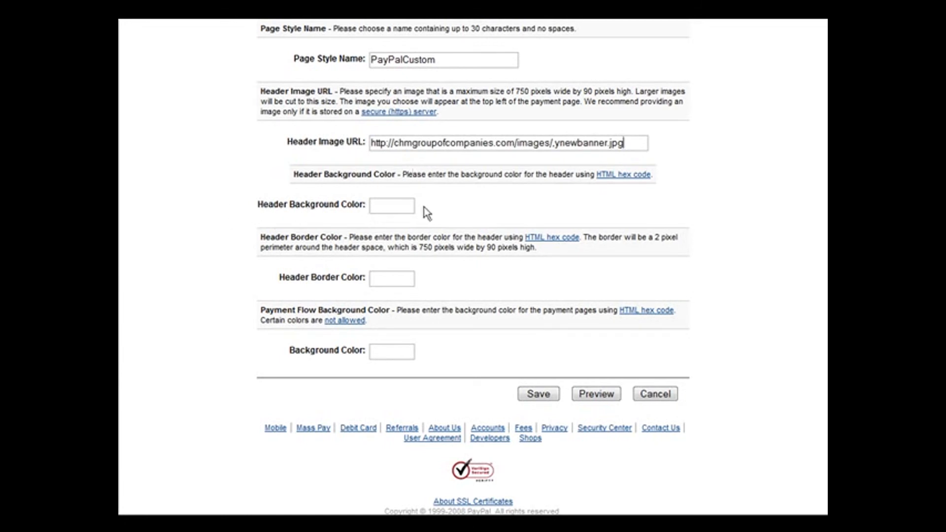
# - Set the header border color to 000000, leaving the header background color empty
pyautogui.click(404, 206)
pyautogui.click(377, 278)
pyautogui.write('000000')
# - Preview the PayPalCustom page style and return to its edit form
pyautogui.scroll(-1, 406, 350)
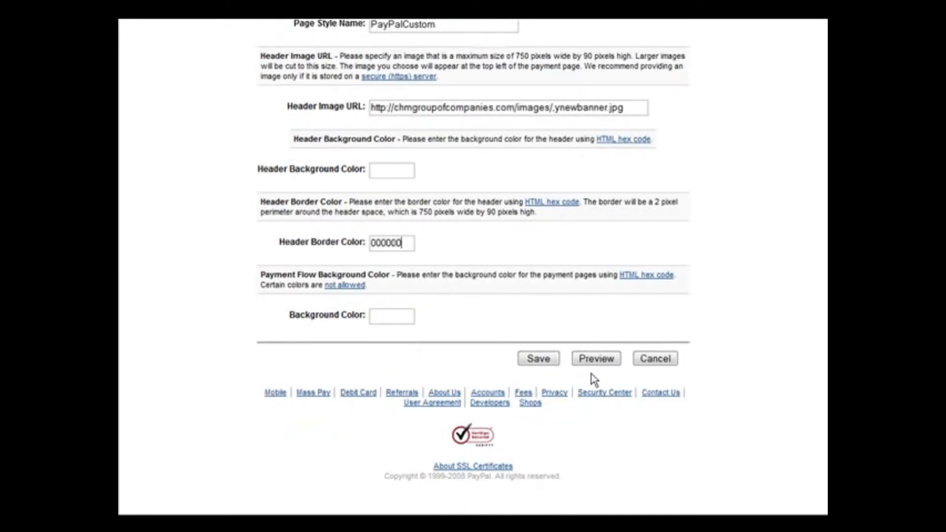
pyautogui.click(601, 360)
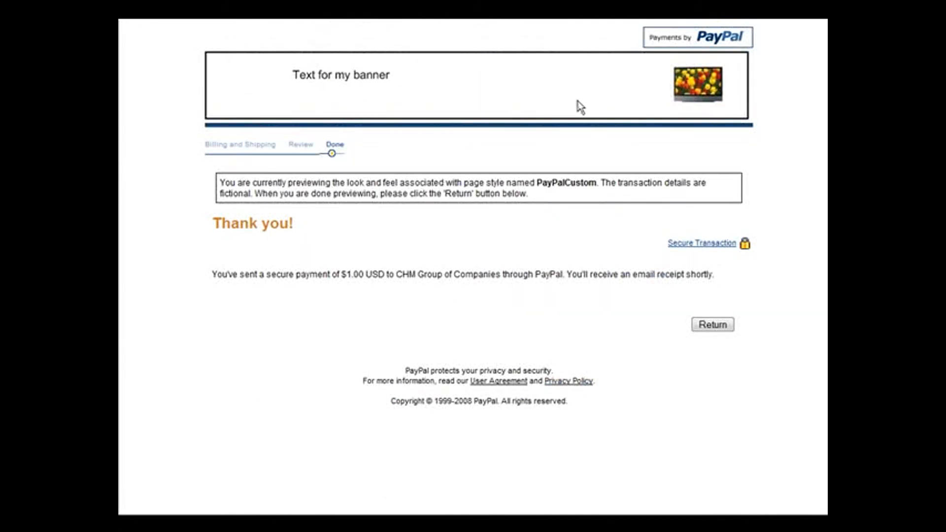
pyautogui.click(712, 325)
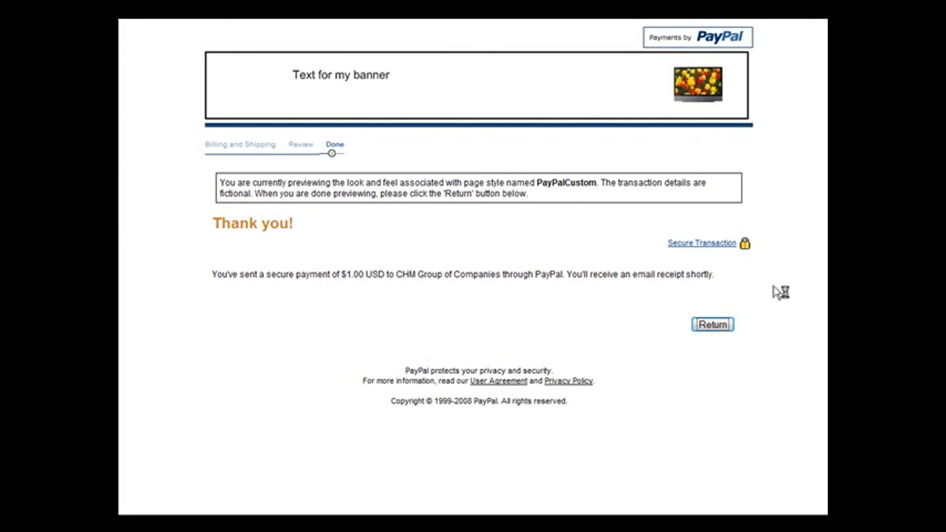
pyautogui.scroll(-3, 773, 287)
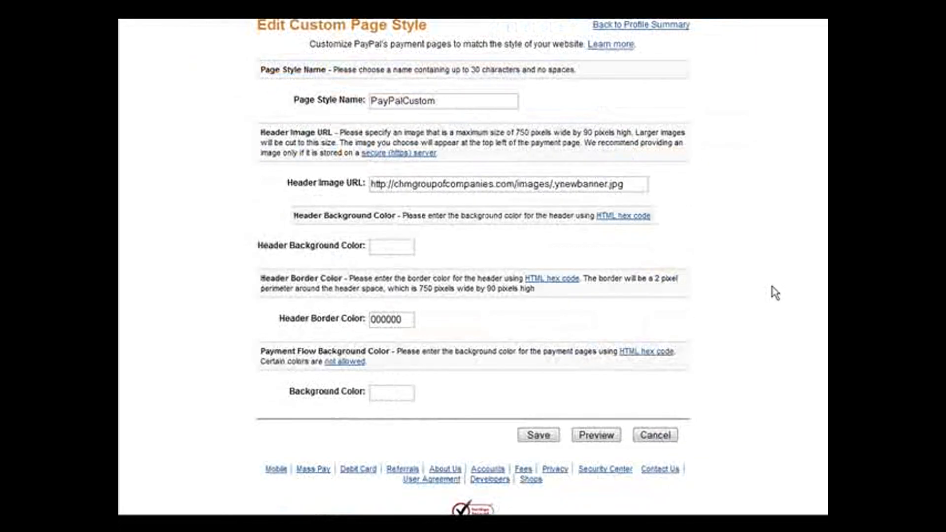
pyautogui.scroll(-3, 775, 293)
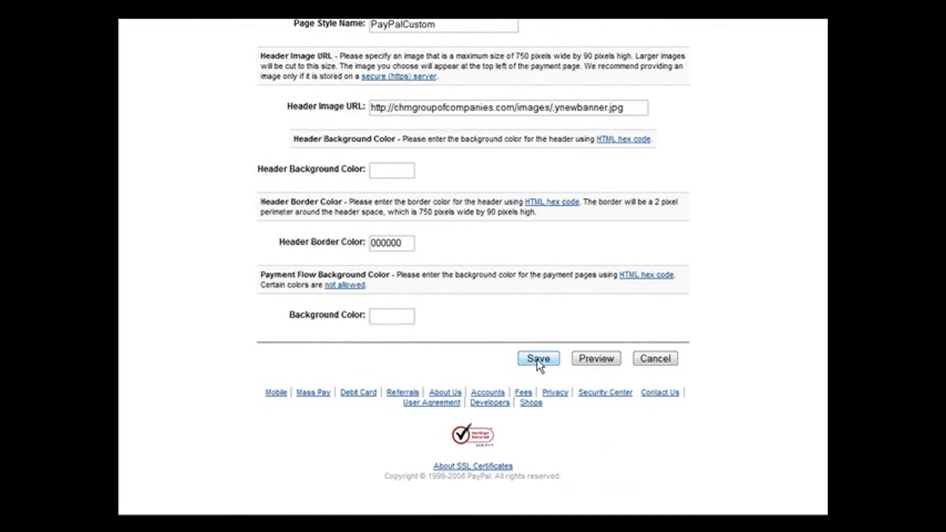